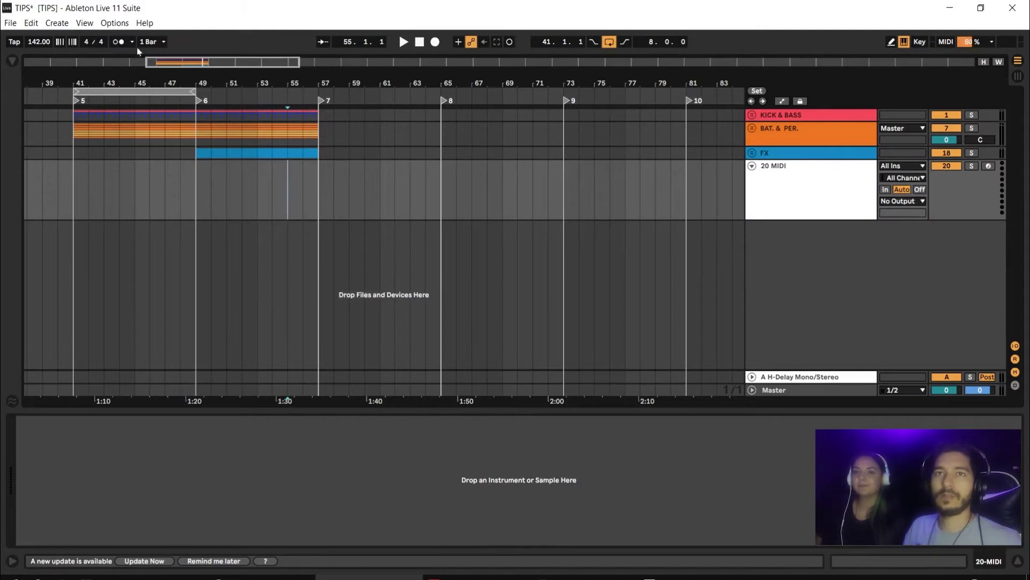
- Create an empty MIDI clip from bar 41 to bar 57 on track 20
{"action": "left_click_drag", "start_coordinate": [157, 80], "coordinate": [291, 102]}
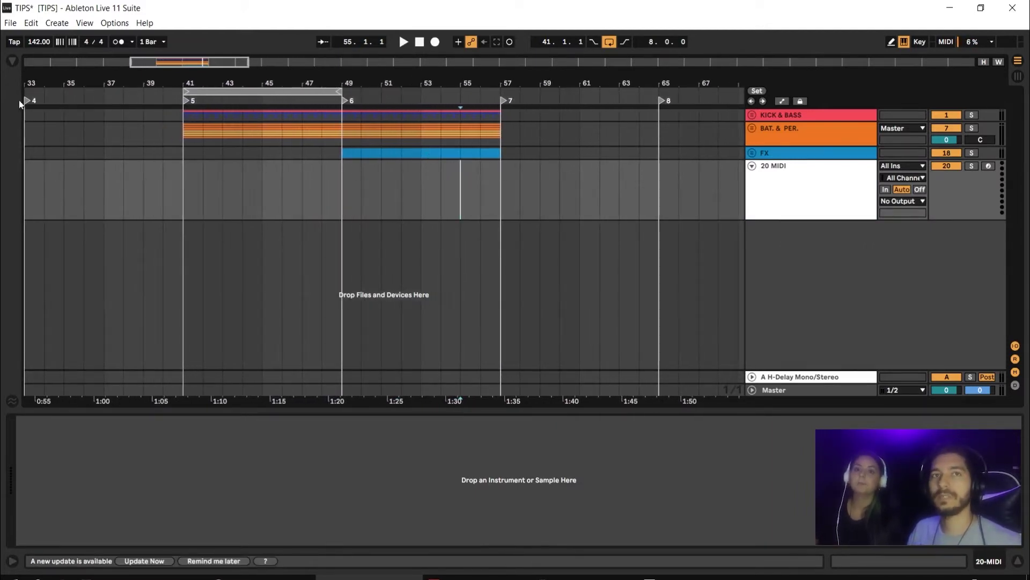
{"action": "left_click", "coordinate": [186, 184], "text": "shift"}
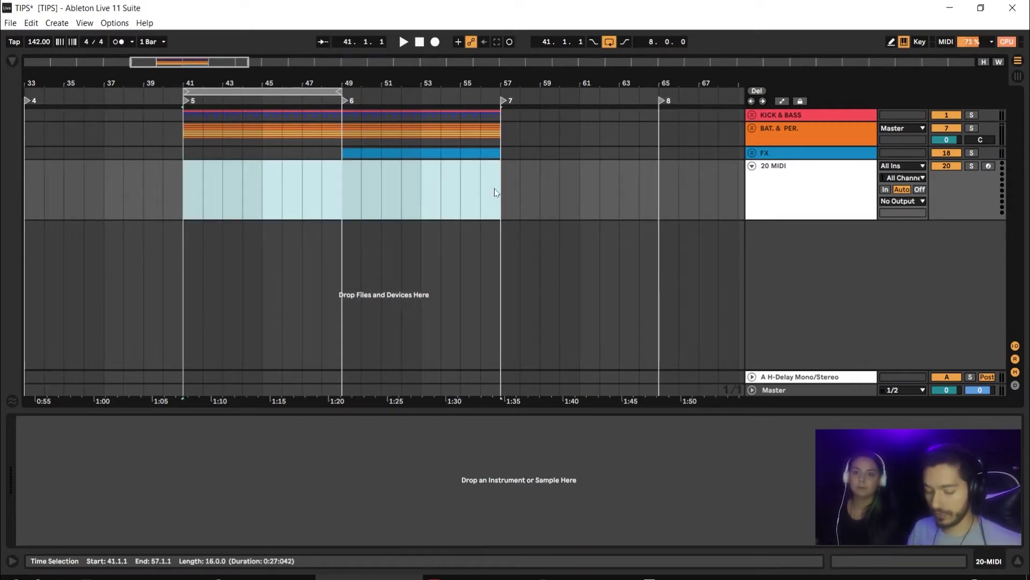
{"action": "key", "text": "ctrl+shift+m"}
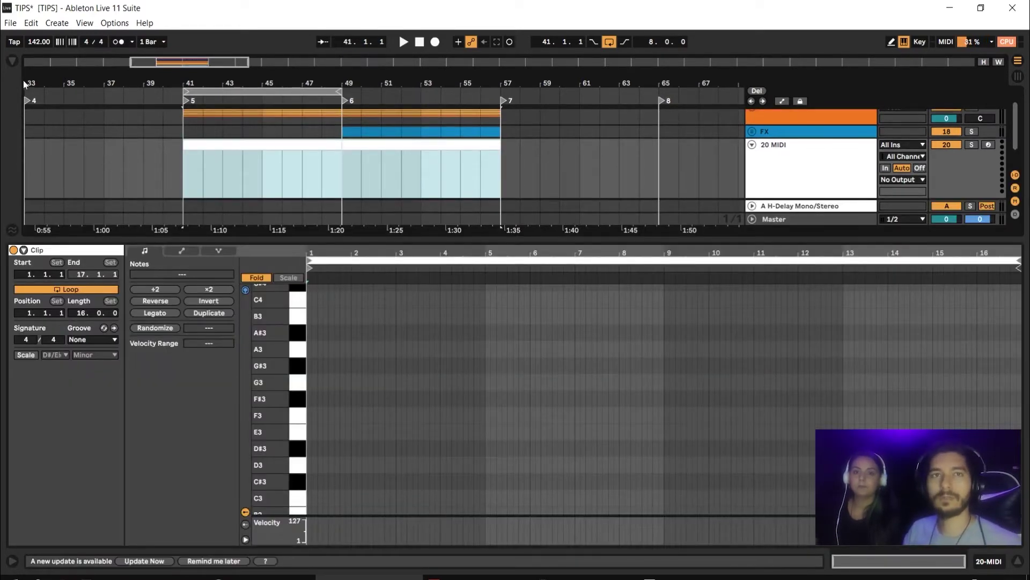
- Load the ANA2 x64 synth onto the MIDI track, reset it to the INIT preset and close its window
{"action": "left_click", "coordinate": [11, 62]}
{"action": "left_click_drag", "start_coordinate": [189, 105], "coordinate": [785, 158]}
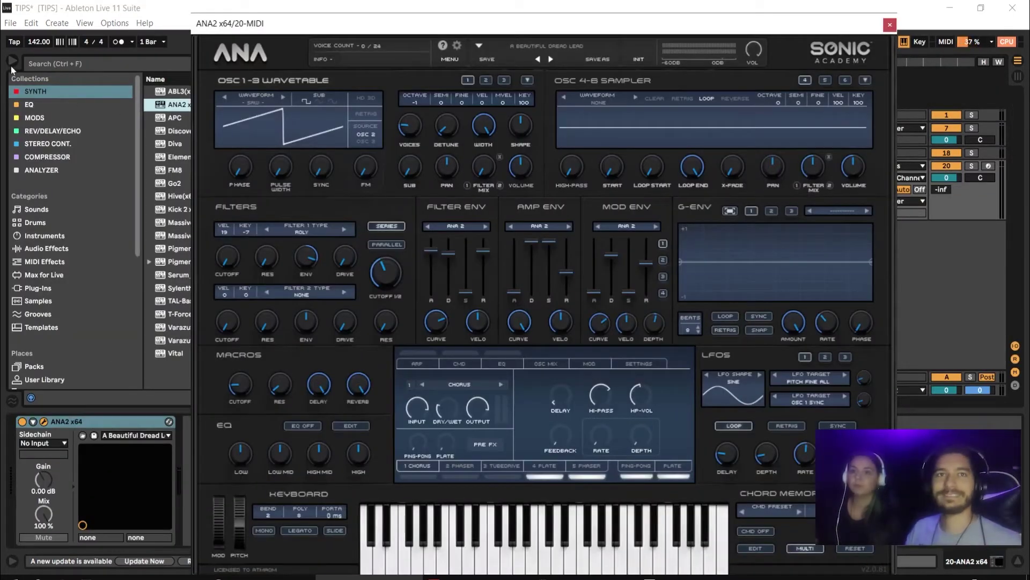
{"action": "left_click", "coordinate": [12, 61]}
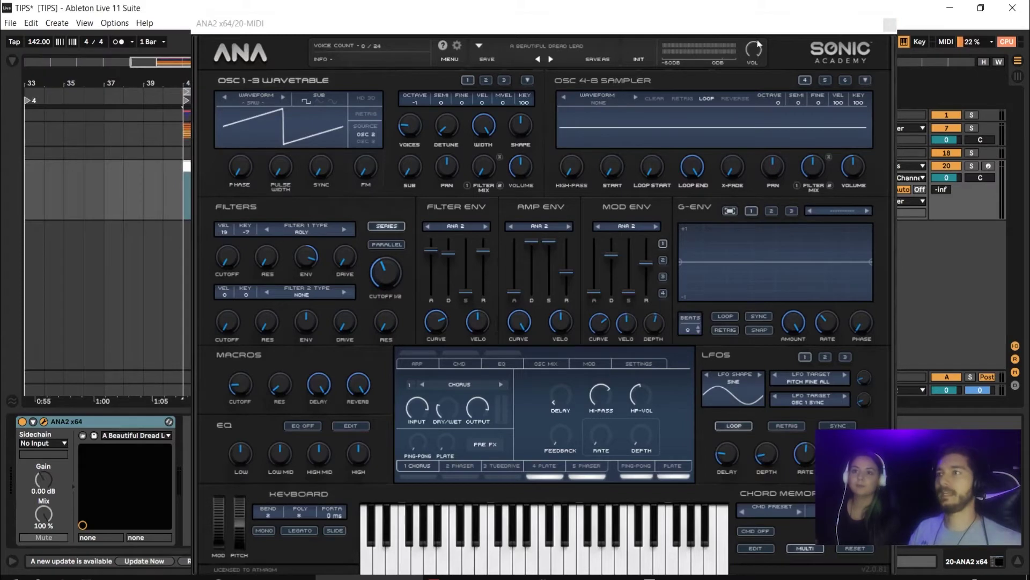
{"action": "left_click", "coordinate": [636, 60]}
{"action": "left_click_drag", "start_coordinate": [568, 22], "coordinate": [660, 20]}
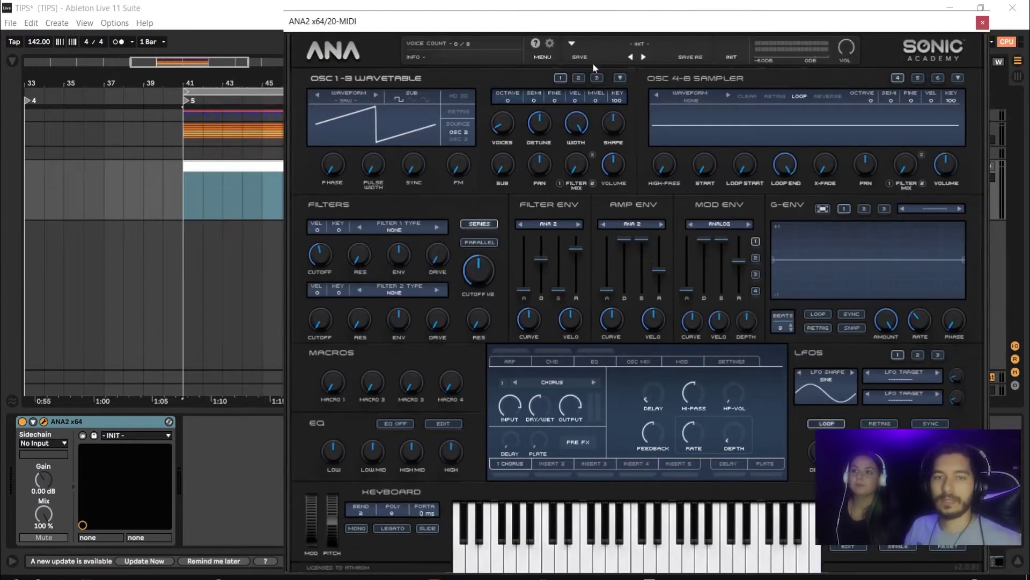
{"action": "left_click", "coordinate": [982, 22]}
- Add a short D#3 note near the start of the ANA2 clip and lower the track's volume to -7.1
{"action": "left_click", "coordinate": [350, 164]}
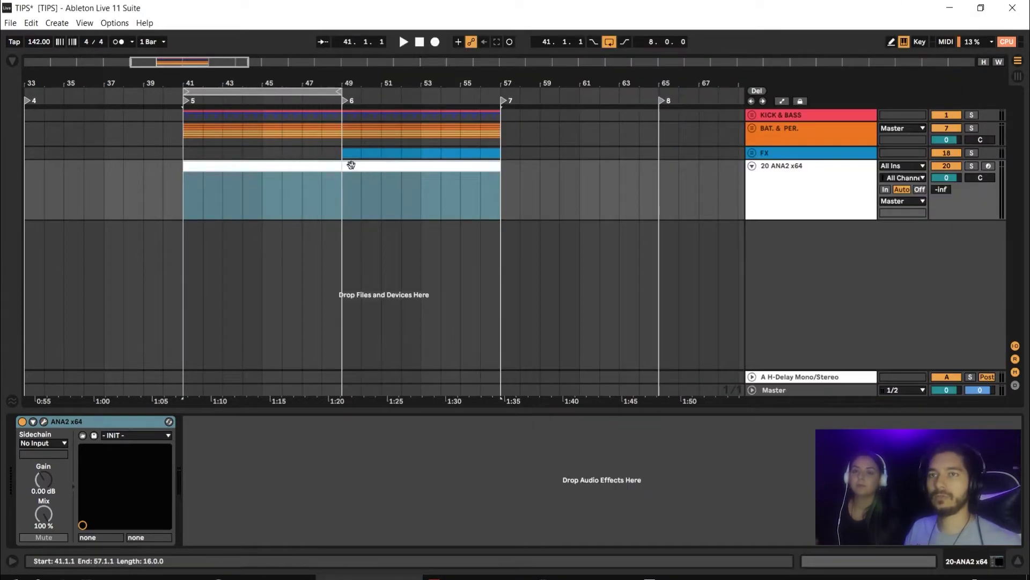
{"action": "left_click", "coordinate": [316, 349]}
{"action": "scroll", "coordinate": [314, 375], "scroll_direction": "down", "scroll_amount": 2}
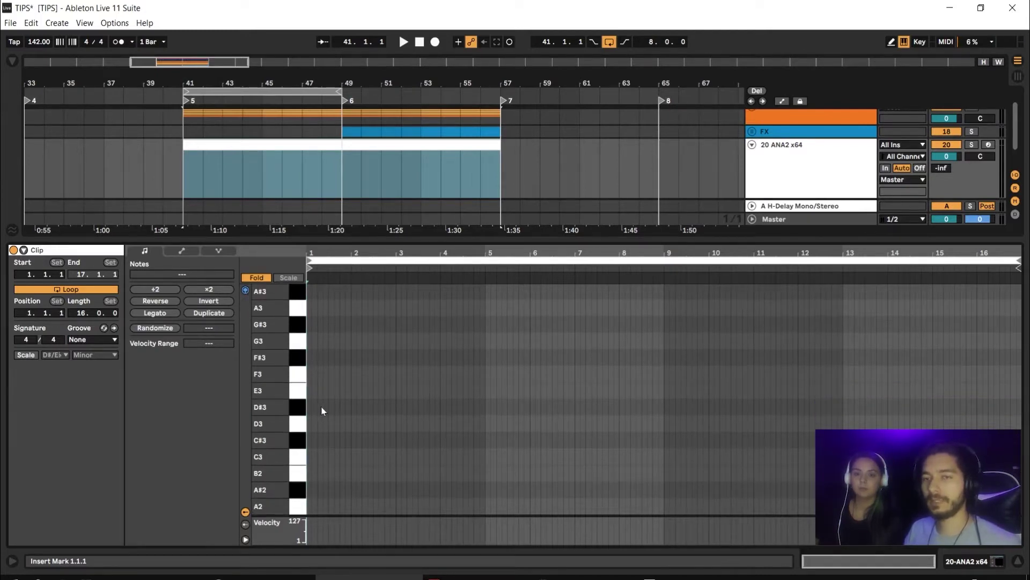
{"action": "double_click", "coordinate": [311, 408]}
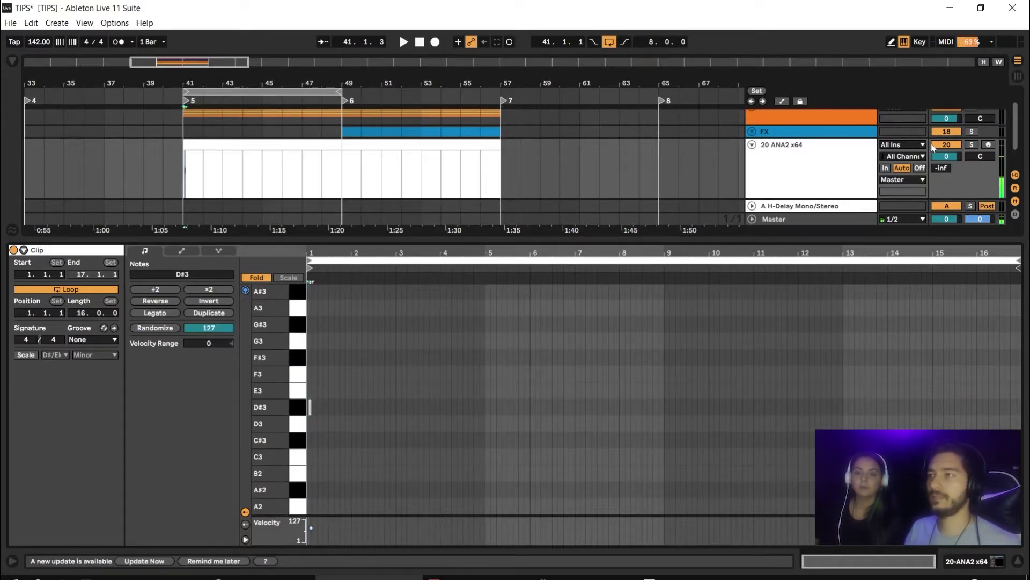
{"action": "left_click_drag", "start_coordinate": [958, 156], "coordinate": [957, 181]}
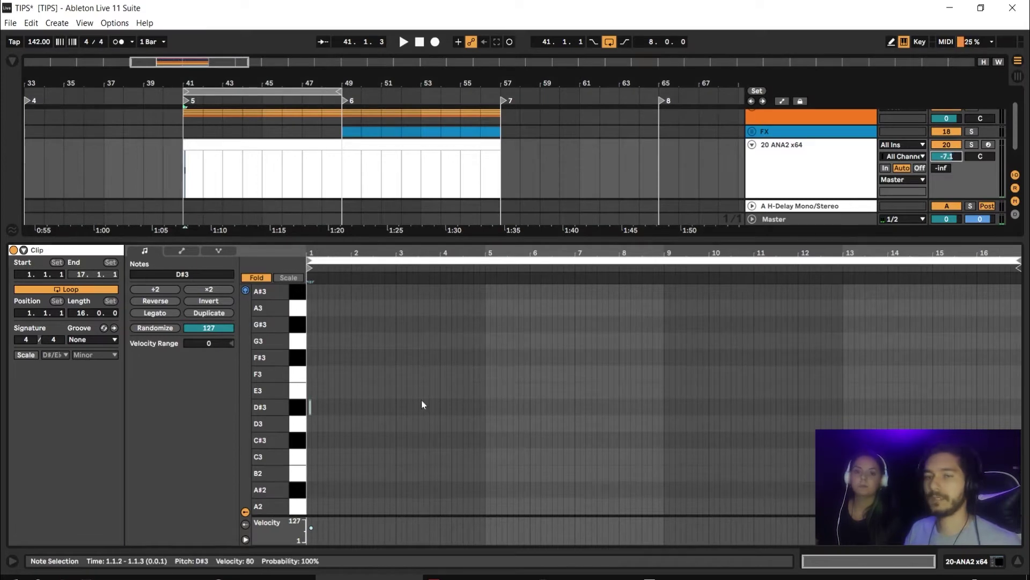
- Move the D#3 note to the very start of the clip and lengthen it across all 16 bars
{"action": "scroll", "coordinate": [326, 411], "scroll_direction": "up", "scroll_amount": 5}
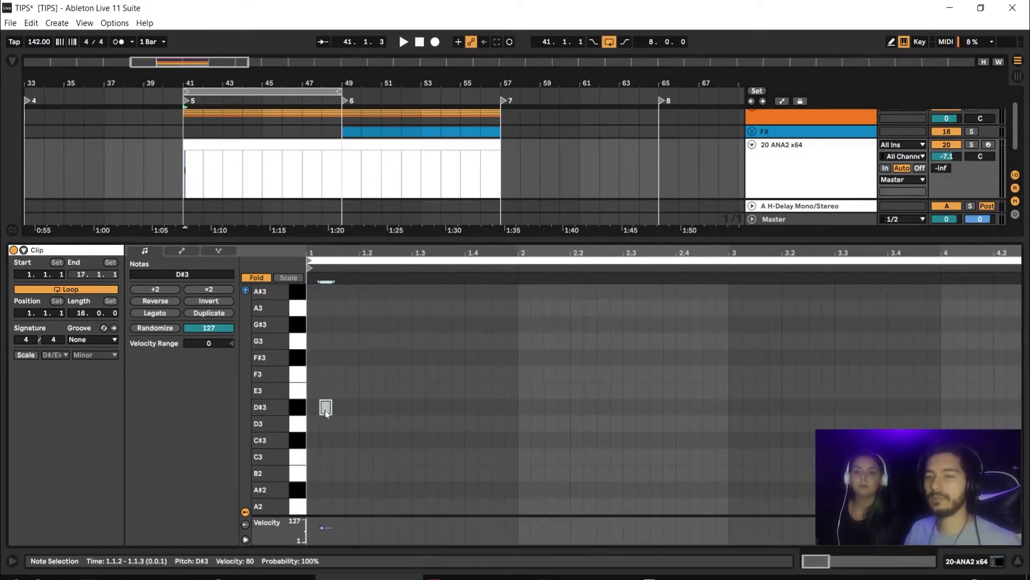
{"action": "left_click_drag", "start_coordinate": [321, 411], "coordinate": [311, 409]}
{"action": "left_click_drag", "start_coordinate": [399, 409], "coordinate": [715, 409]}
{"action": "left_click_drag", "start_coordinate": [539, 239], "coordinate": [539, 547]}
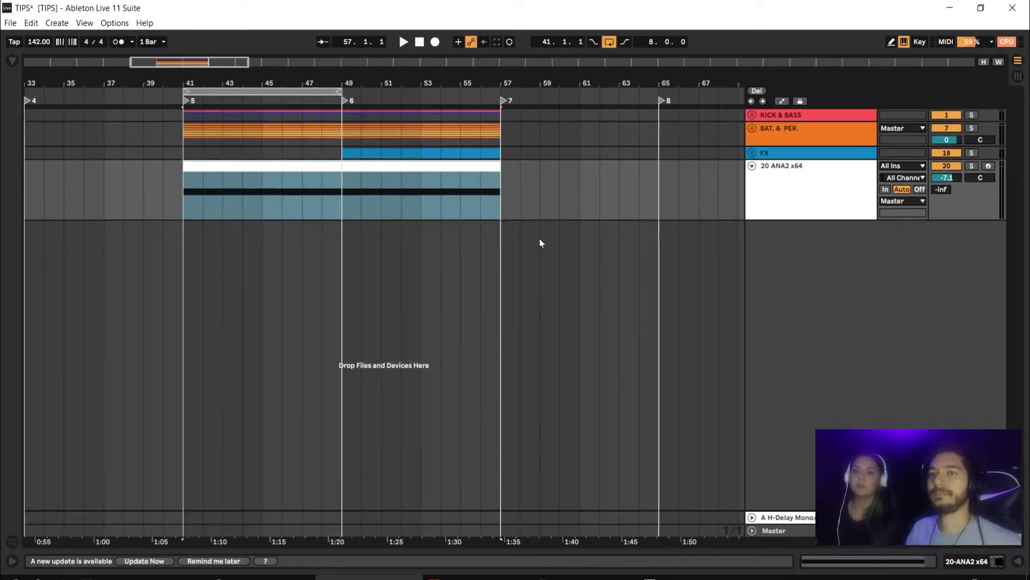
- Open the ANA2 synth window and display its arpeggiator together with the chord memory section
{"action": "left_click_drag", "start_coordinate": [232, 79], "coordinate": [387, 113]}
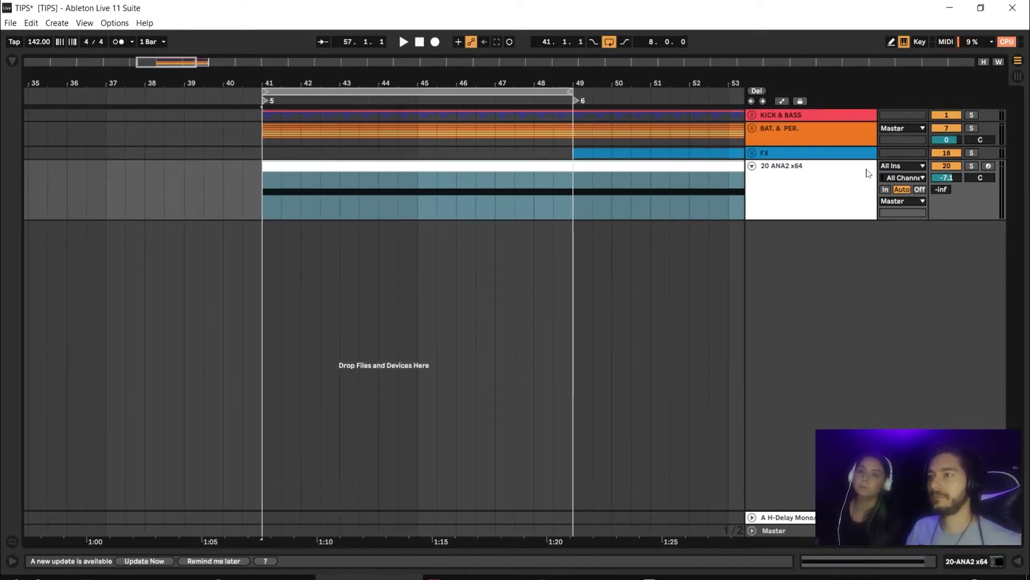
{"action": "double_click", "coordinate": [826, 187]}
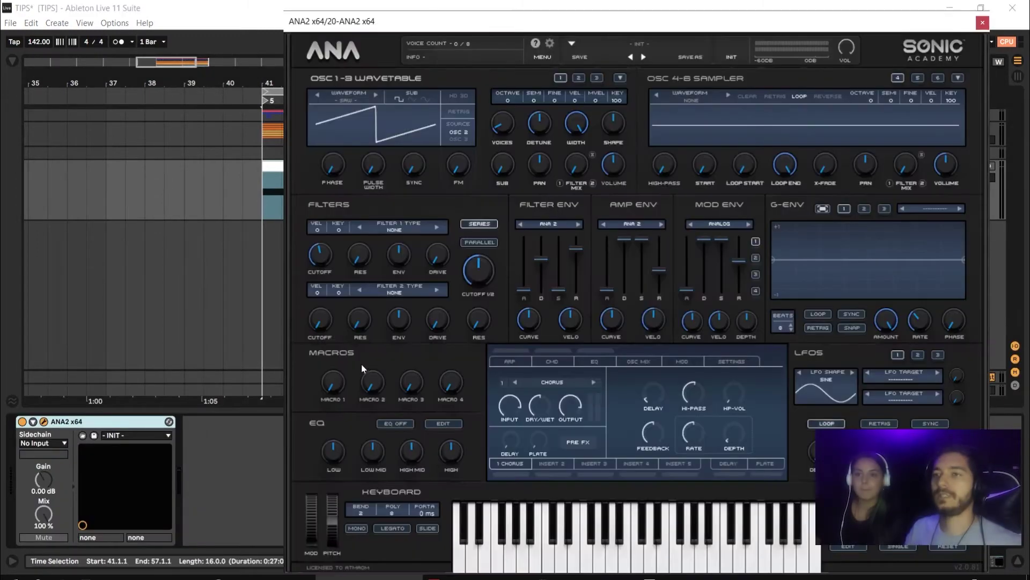
{"action": "left_click_drag", "start_coordinate": [529, 23], "coordinate": [497, 17]}
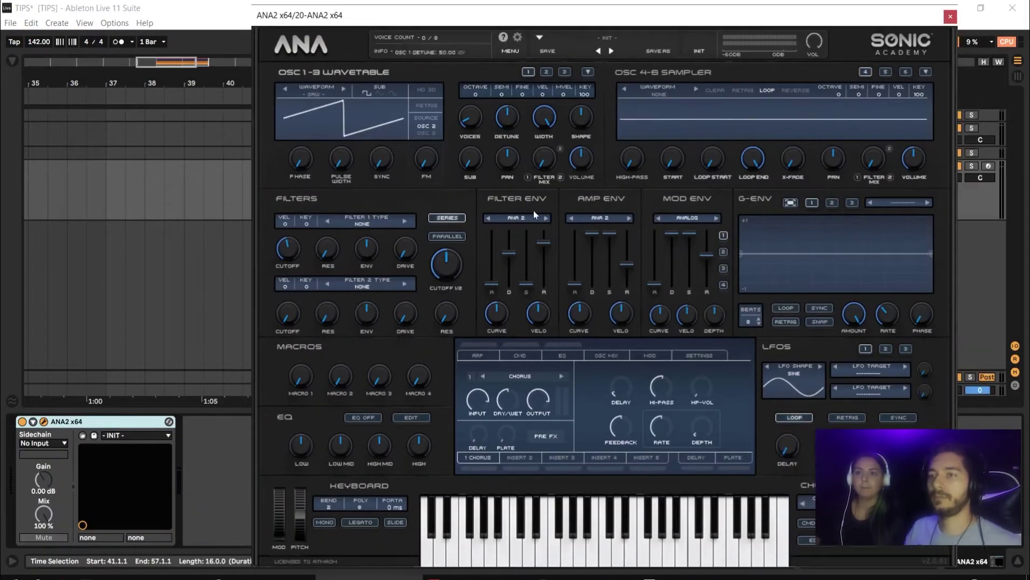
{"action": "left_click", "coordinate": [483, 356]}
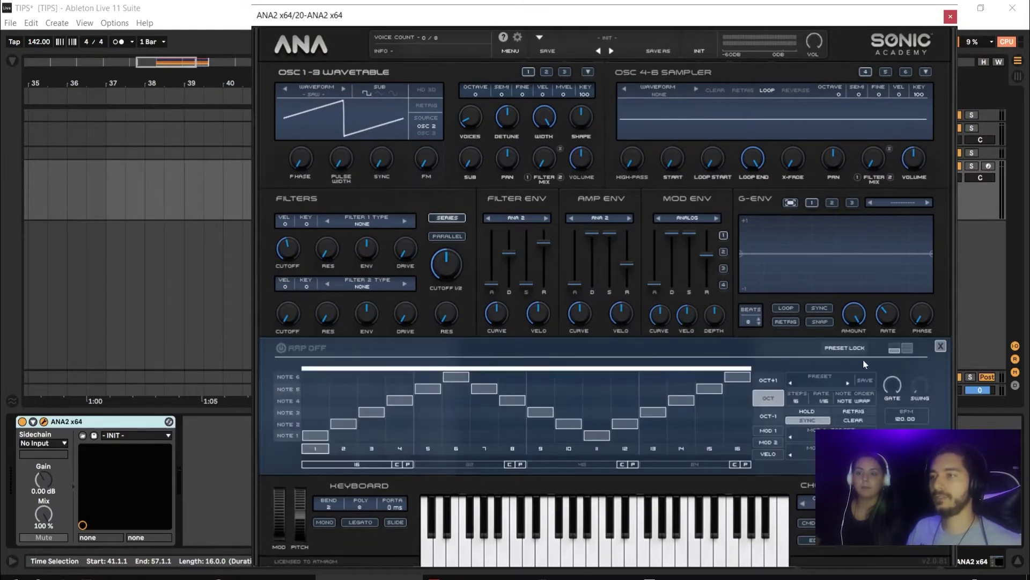
{"action": "left_click", "coordinate": [894, 348]}
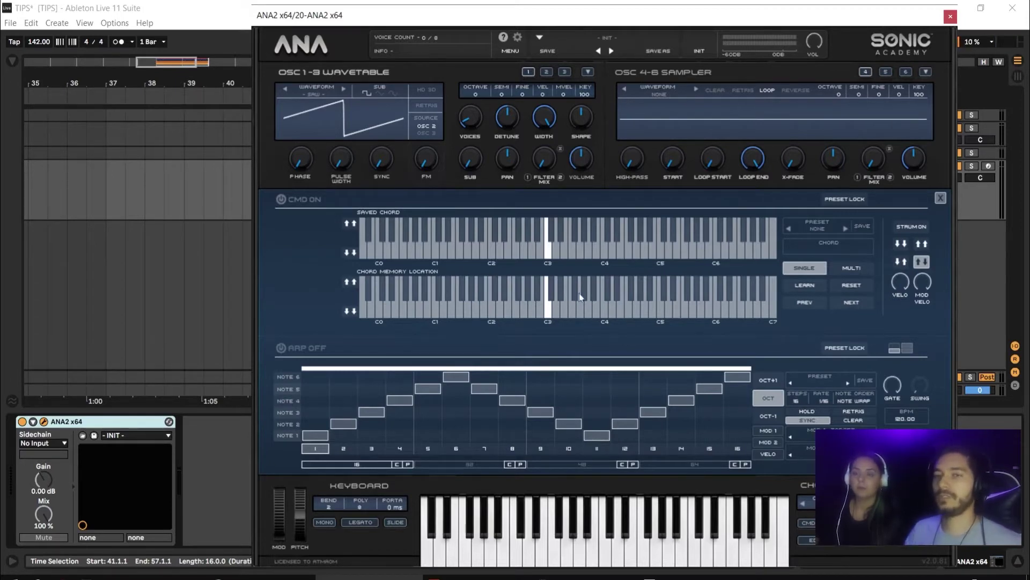
- Clear the arpeggiator's pattern, switch on chord memory (CMD) and close the synth window
{"action": "left_click", "coordinate": [854, 420]}
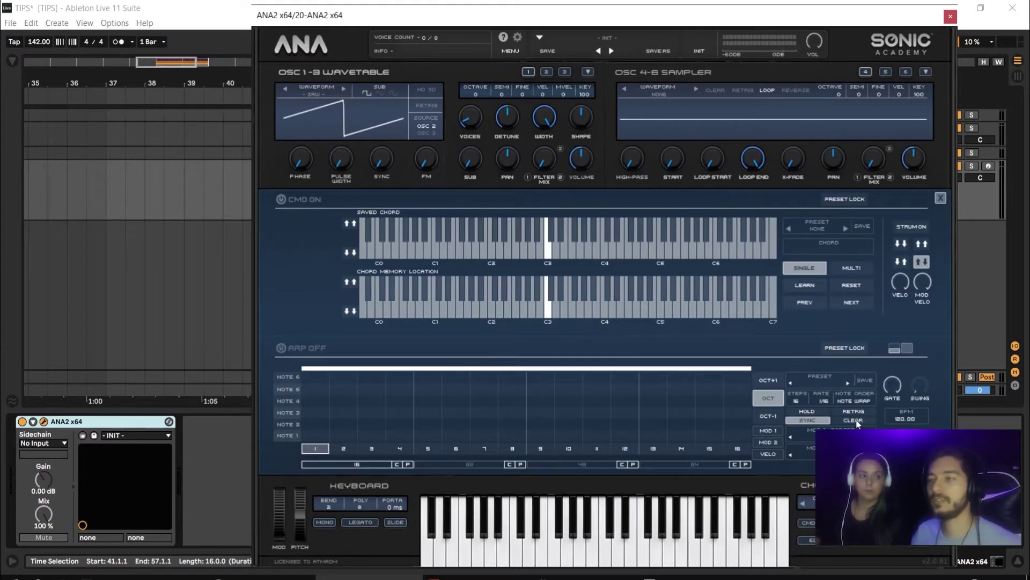
{"action": "left_click", "coordinate": [281, 199]}
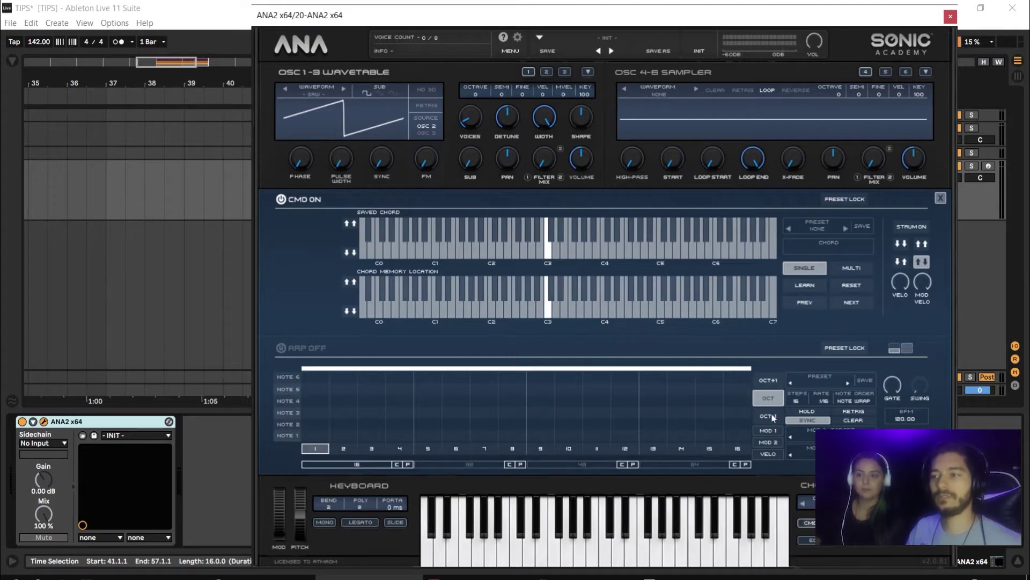
{"action": "left_click", "coordinate": [770, 400]}
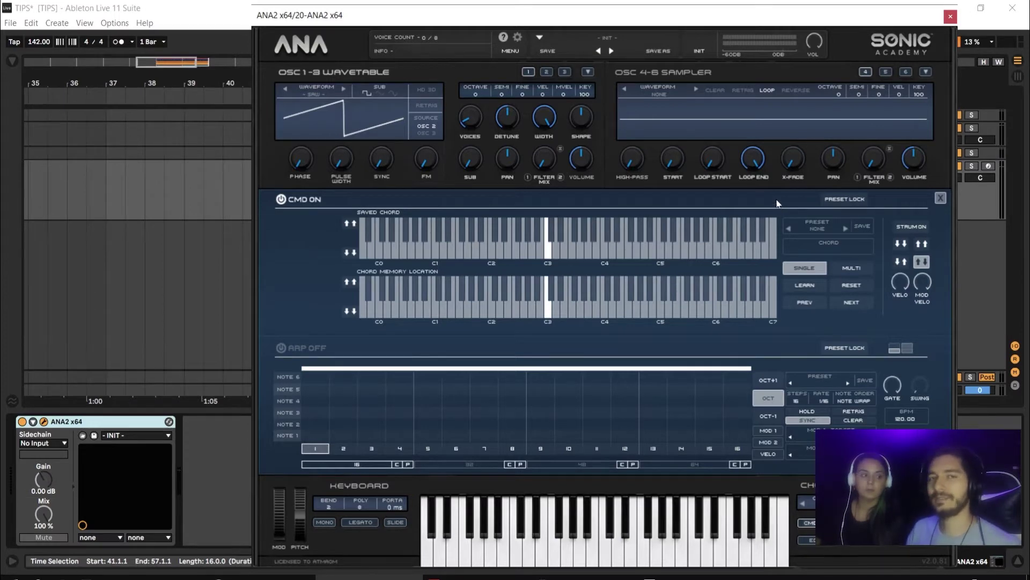
{"action": "left_click", "coordinate": [949, 18]}
- Insert a MIDI track below the ANA2 track and create an empty clip on it from bar 41 to bar 49
{"action": "right_click", "coordinate": [804, 280]}
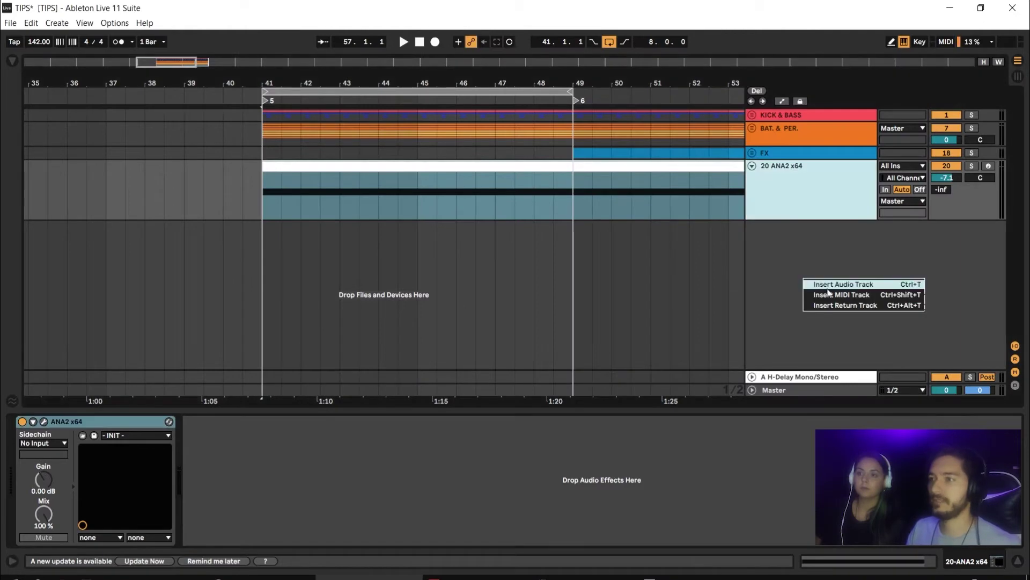
{"action": "left_click", "coordinate": [829, 294]}
{"action": "left_click_drag", "start_coordinate": [269, 247], "coordinate": [568, 257]}
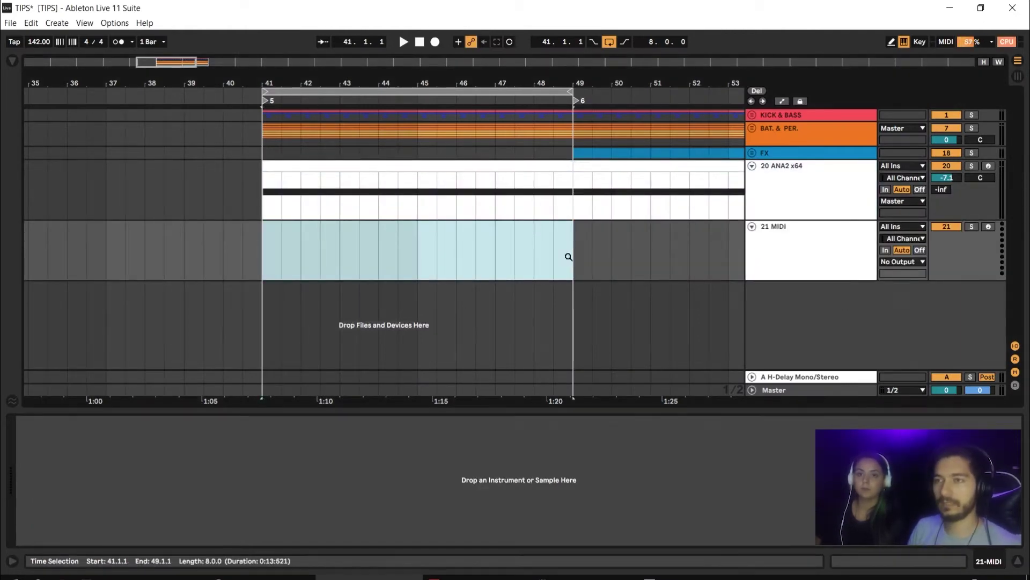
{"action": "key", "text": "ctrl+shift+m"}
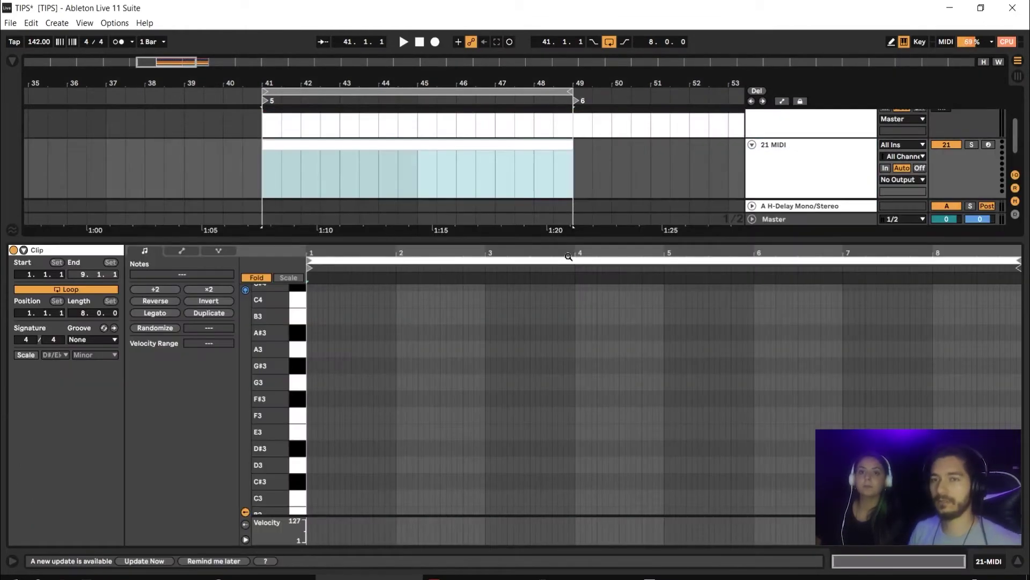
- Set the new clip's note editor to a fixed grid of 2 bars
{"action": "left_click", "coordinate": [26, 354]}
{"action": "left_click", "coordinate": [27, 354]}
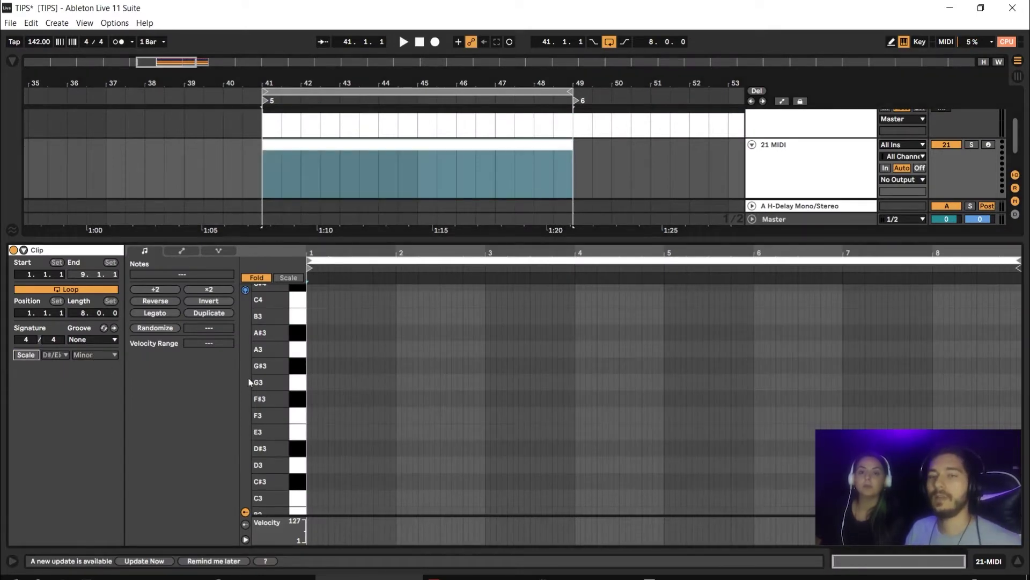
{"action": "left_click_drag", "start_coordinate": [269, 384], "coordinate": [285, 431]}
{"action": "left_click_drag", "start_coordinate": [300, 391], "coordinate": [316, 408]}
{"action": "right_click", "coordinate": [333, 411]}
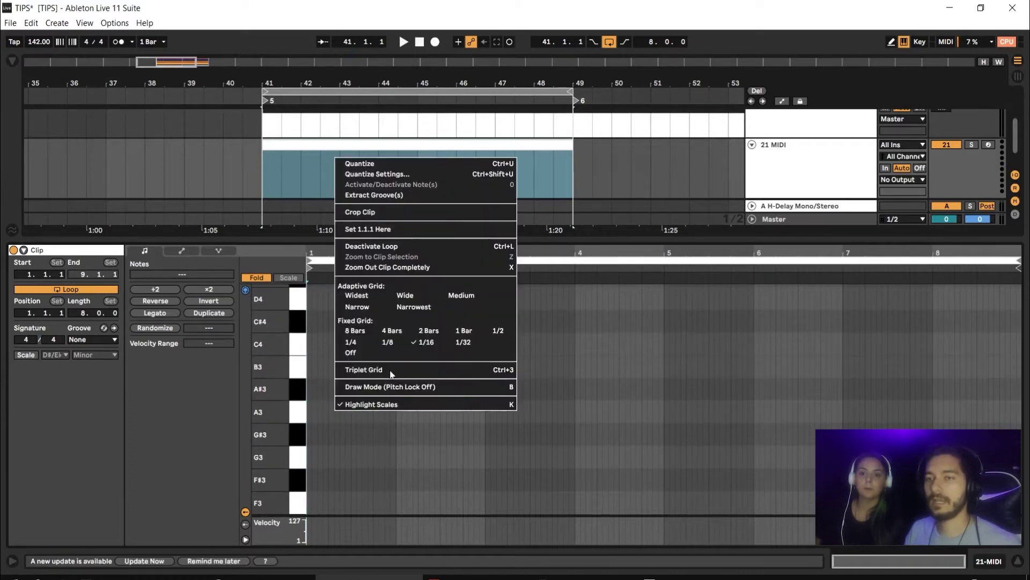
{"action": "left_click", "coordinate": [429, 330]}
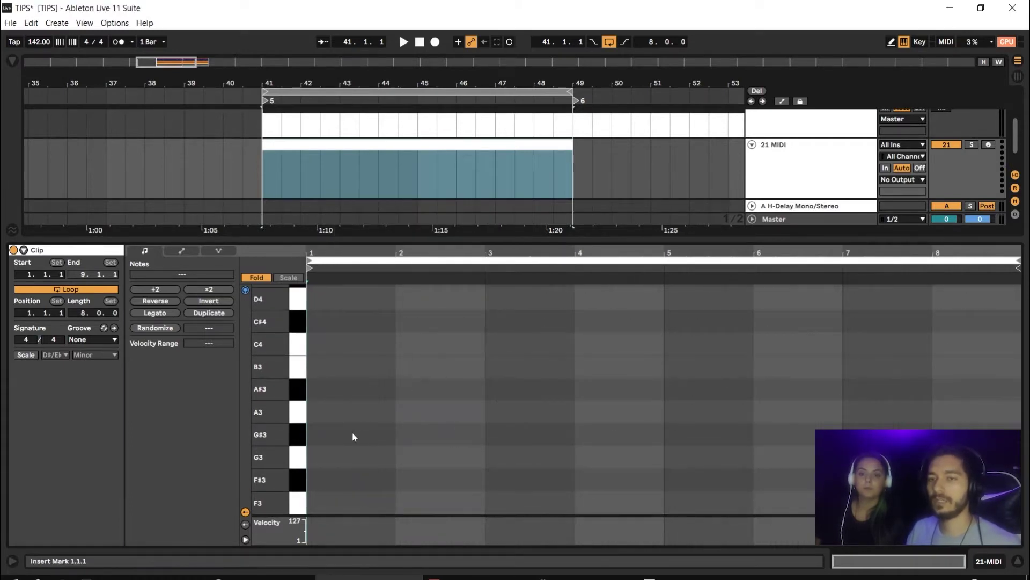
- Stack two-bar notes A3, B3, C4, D4, E4, F4, G4 and A4 at the start of the clip
{"action": "scroll", "coordinate": [352, 433], "scroll_direction": "up", "scroll_amount": 2}
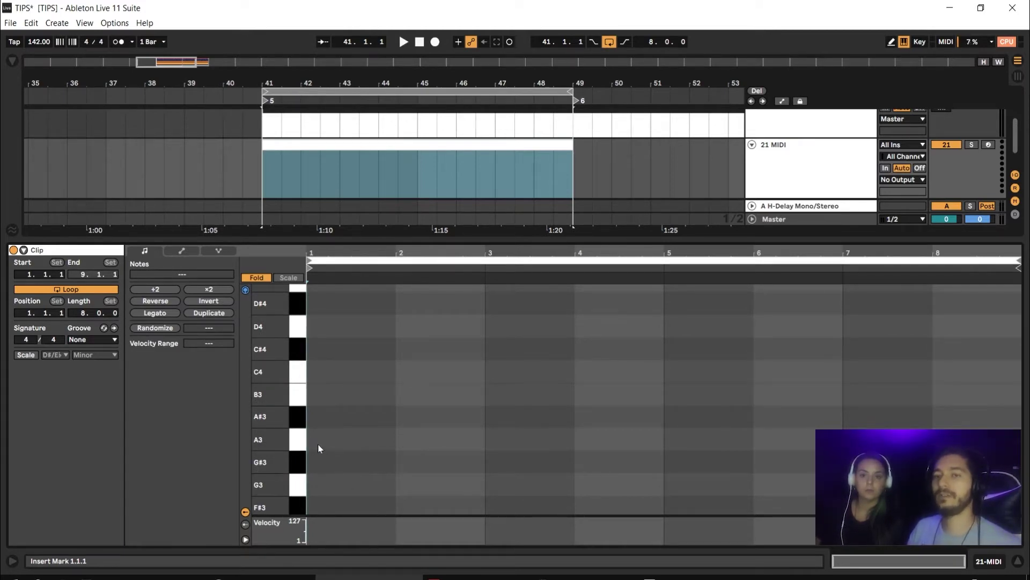
{"action": "double_click", "coordinate": [318, 448]}
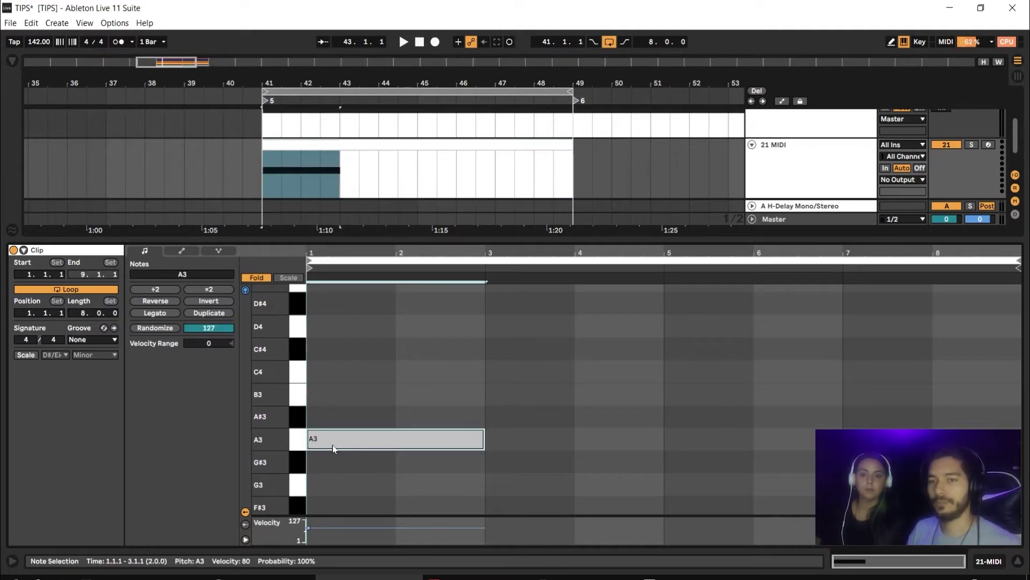
{"action": "double_click", "coordinate": [339, 391]}
{"action": "double_click", "coordinate": [327, 366]}
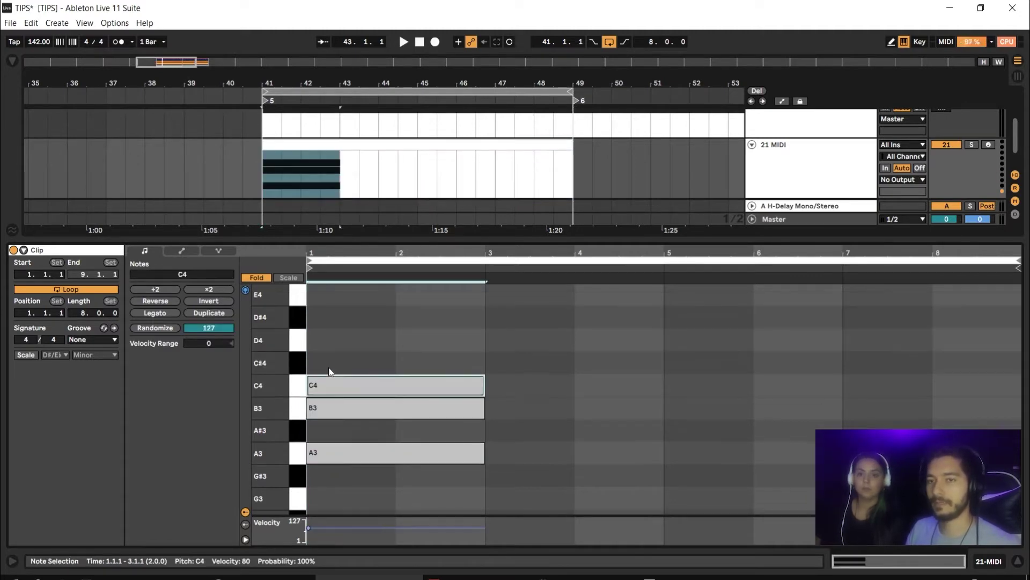
{"action": "double_click", "coordinate": [329, 333]}
{"action": "double_click", "coordinate": [333, 321]}
{"action": "double_click", "coordinate": [336, 296]}
{"action": "scroll", "coordinate": [337, 378], "scroll_direction": "up", "scroll_amount": 2}
{"action": "double_click", "coordinate": [339, 308]}
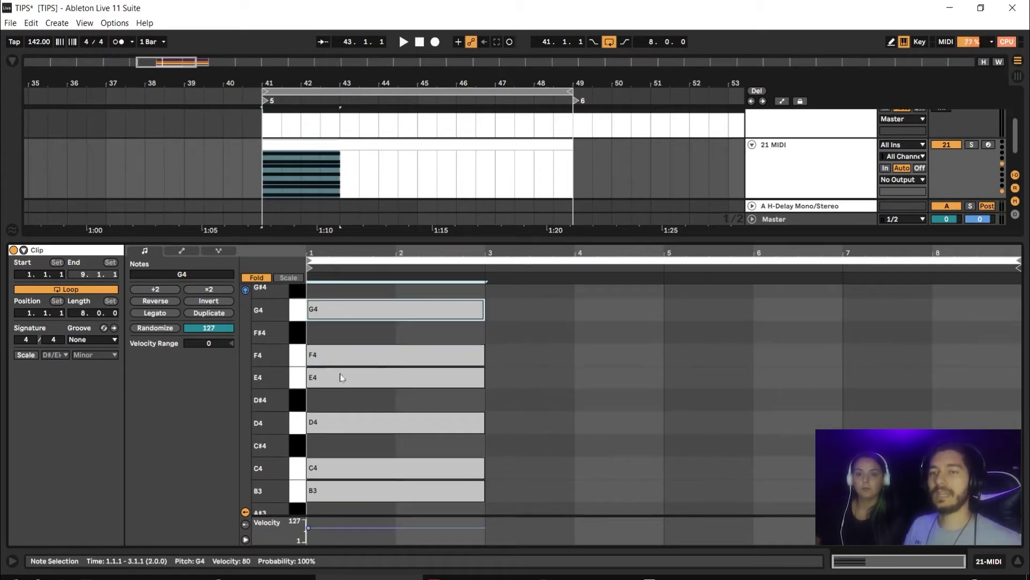
{"action": "scroll", "coordinate": [339, 375], "scroll_direction": "up", "scroll_amount": 3}
{"action": "double_click", "coordinate": [339, 334]}
- Select all eight stacked notes and transpose them down so the scale runs from D#3 to D#4
{"action": "scroll", "coordinate": [339, 334], "scroll_direction": "down", "scroll_amount": 2}
{"action": "mouse_move", "coordinate": [268, 380]}
{"action": "left_mouse_down"}
{"action": "mouse_move", "coordinate": [251, 380]}
{"action": "mouse_move", "coordinate": [279, 374]}
{"action": "mouse_move", "coordinate": [278, 363]}
{"action": "left_mouse_up"}
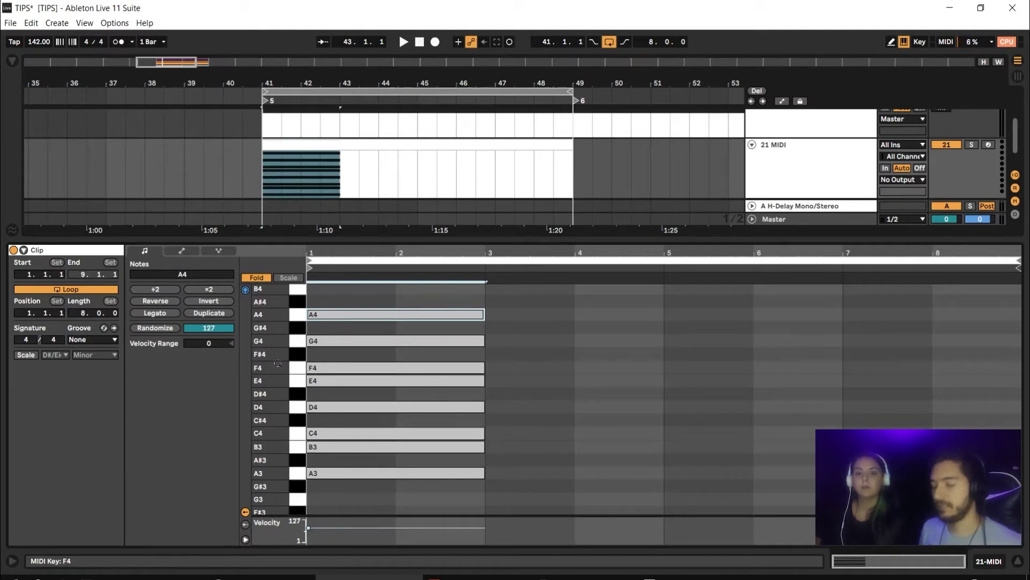
{"action": "left_click_drag", "start_coordinate": [517, 288], "coordinate": [401, 493]}
{"action": "key", "text": "Down"}
{"action": "key", "text": "Down"}
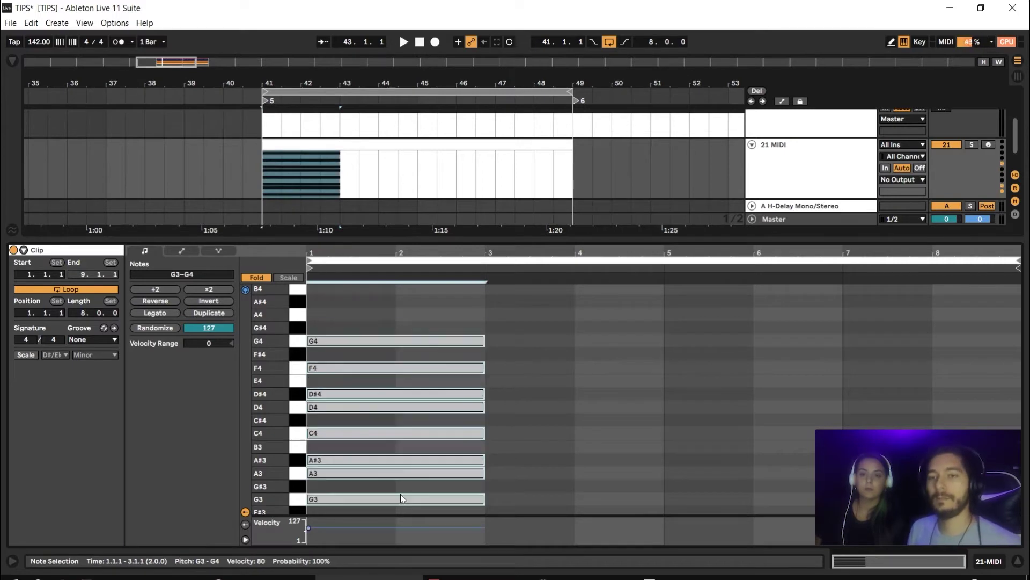
{"action": "key", "text": "Down"}
{"action": "key", "text": "Down"}
{"action": "key", "text": "Down"}
{"action": "key", "text": "Down"}
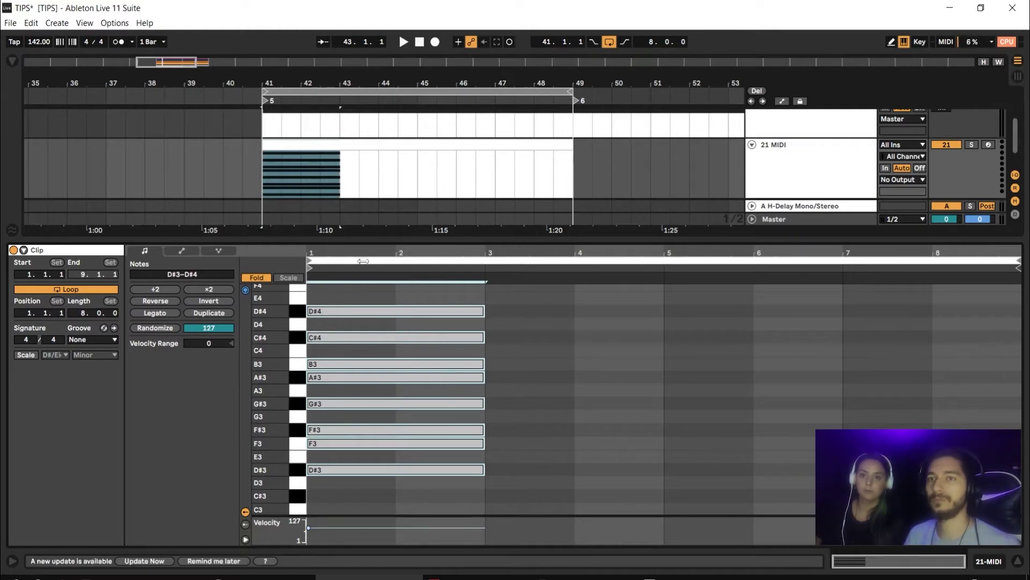
- Return to the ANA2 track and show its synth device
{"action": "left_click_drag", "start_coordinate": [372, 241], "coordinate": [372, 260]}
{"action": "left_click_drag", "start_coordinate": [269, 422], "coordinate": [305, 422]}
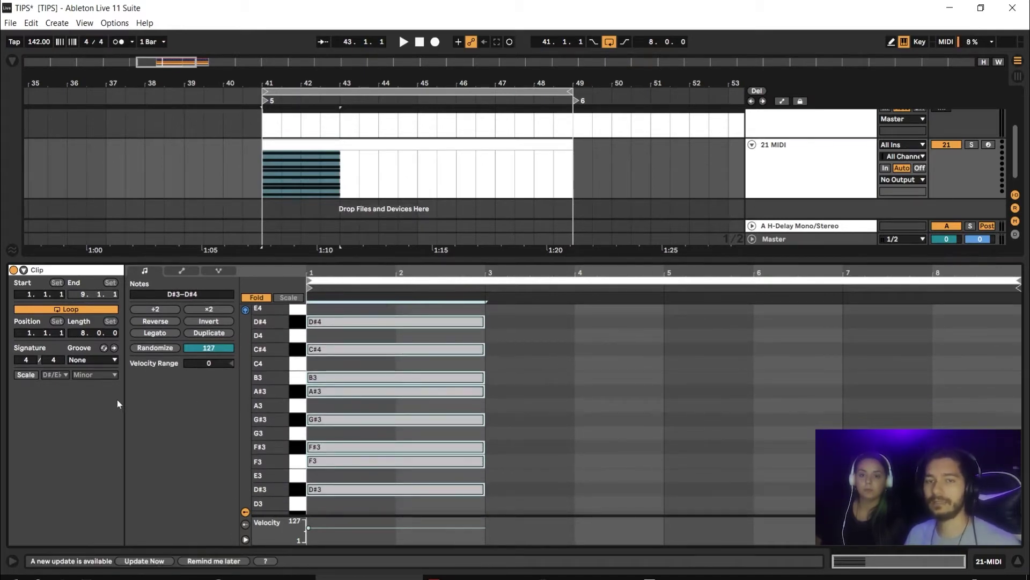
{"action": "scroll", "coordinate": [819, 181], "scroll_direction": "up", "scroll_amount": 1}
{"action": "double_click", "coordinate": [810, 149]}
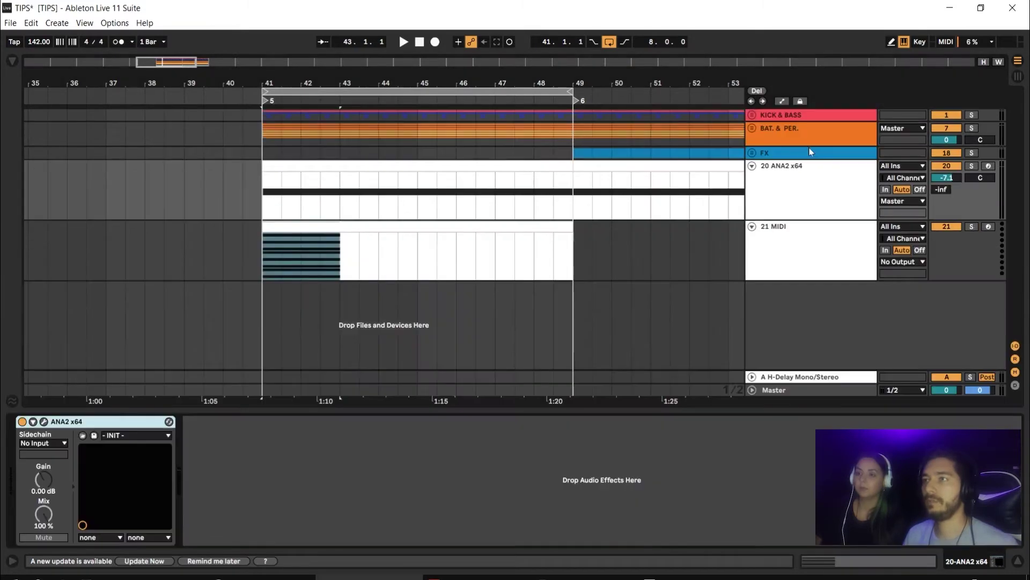
- Copy the D# minor scale clip onto the ANA2 track at bar 41 and view its notes beside the synth window
{"action": "left_click", "coordinate": [338, 226]}
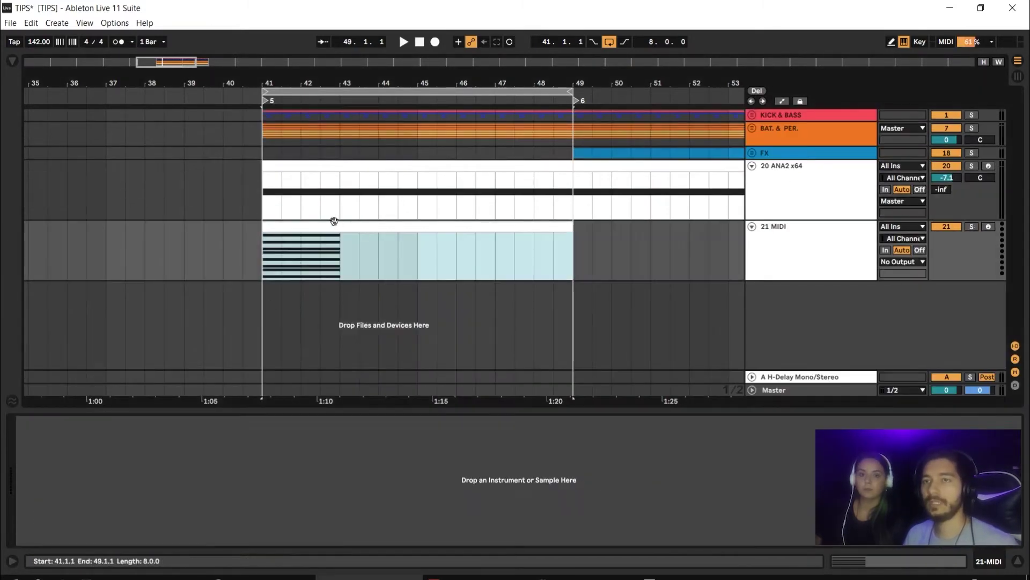
{"action": "left_click_drag", "start_coordinate": [341, 227], "coordinate": [341, 182]}
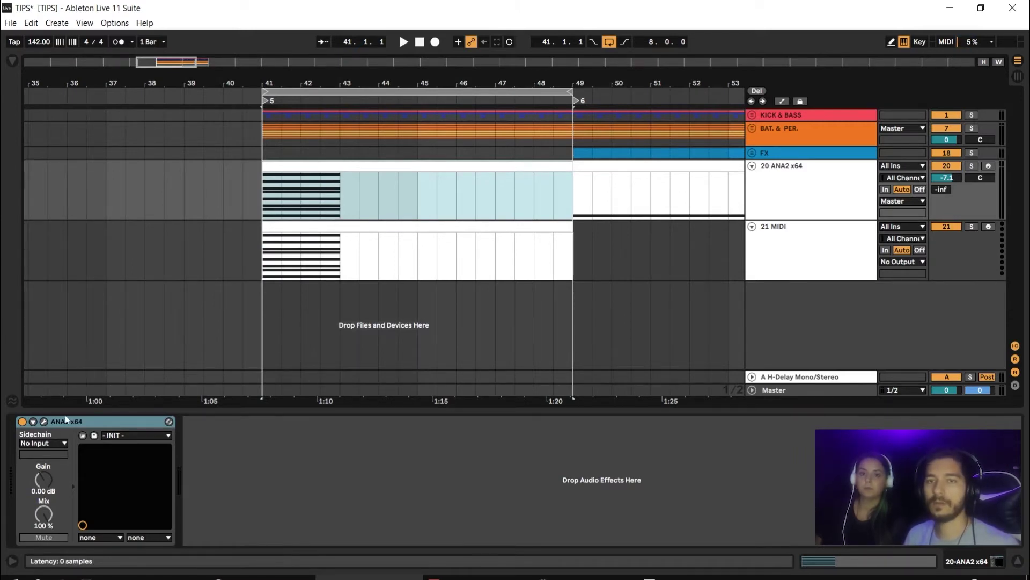
{"action": "left_click", "coordinate": [44, 421]}
{"action": "left_click_drag", "start_coordinate": [380, 16], "coordinate": [455, 16]}
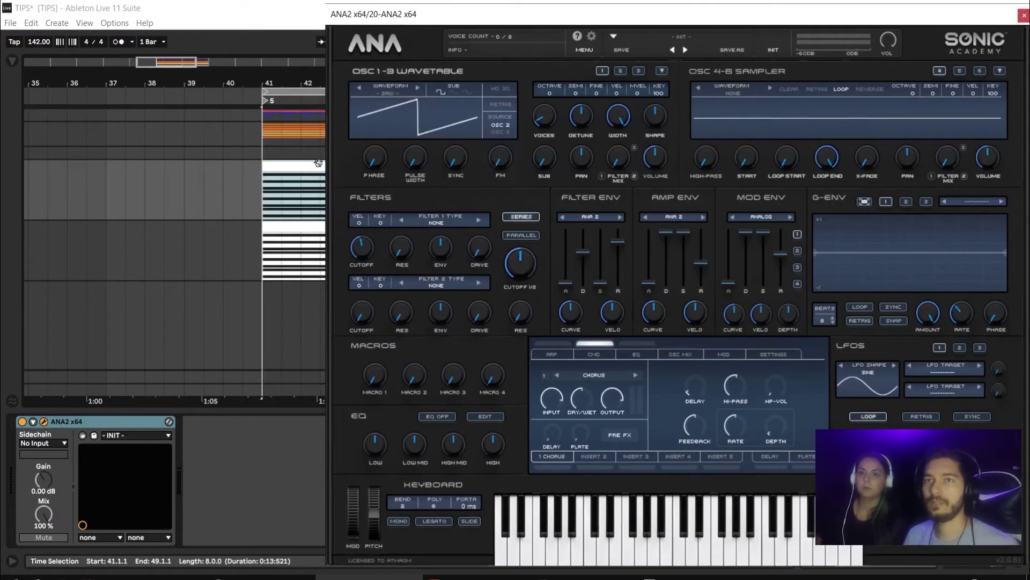
{"action": "double_click", "coordinate": [318, 163]}
{"action": "left_click_drag", "start_coordinate": [420, 27], "coordinate": [496, 23]}
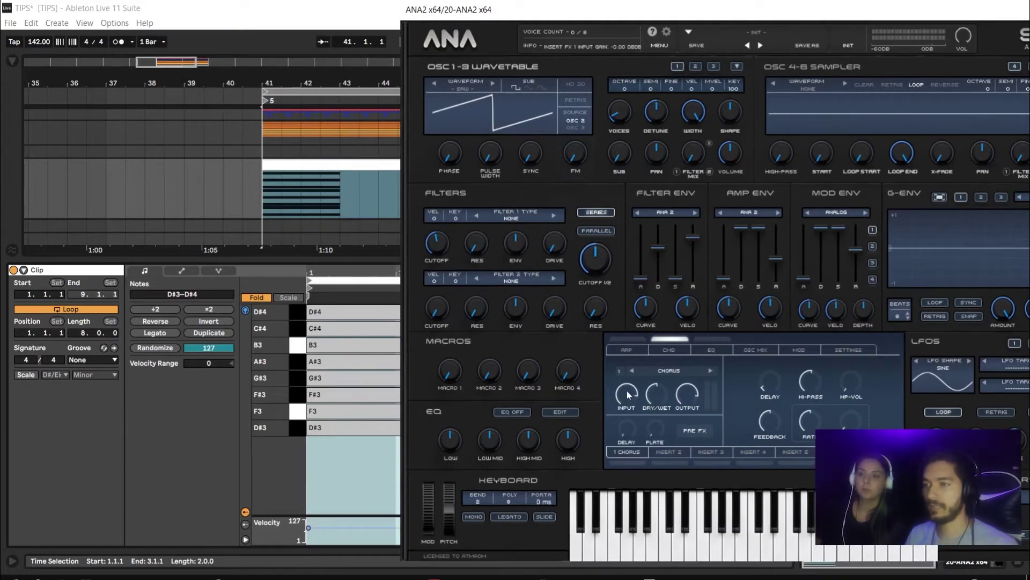
- Enter D#3, F3, F#3, G#3, A#3, B3 and C#4 as the saved chord in ANA2's chord memory, leaving out E3
{"action": "left_click", "coordinate": [674, 350]}
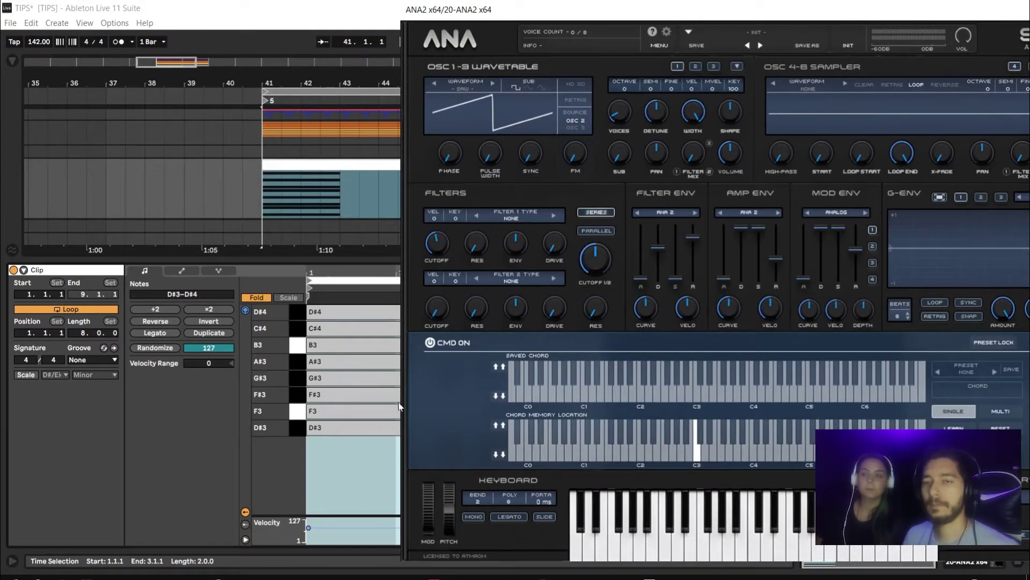
{"action": "left_click", "coordinate": [714, 389]}
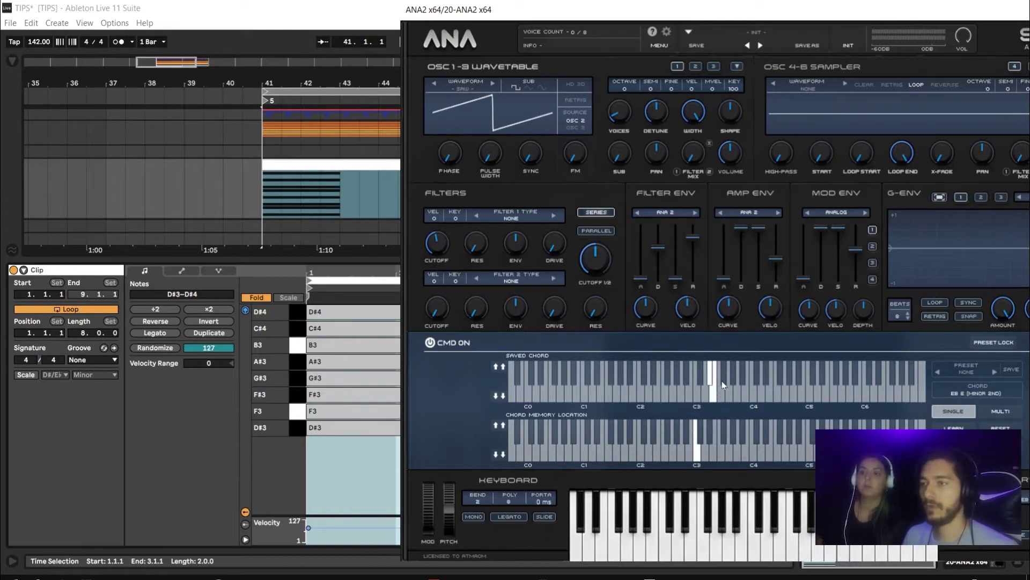
{"action": "left_click", "coordinate": [723, 381]}
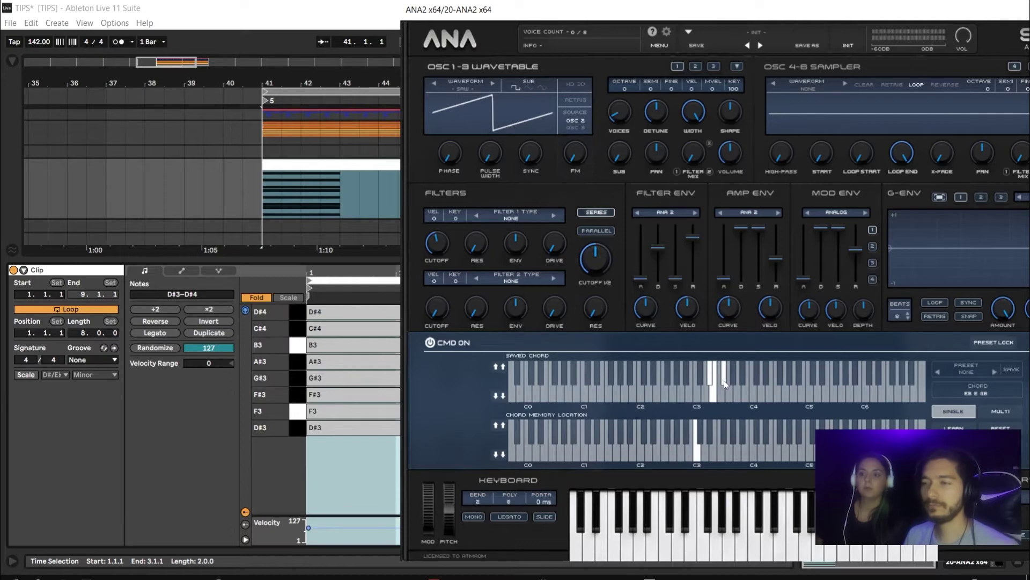
{"action": "left_click", "coordinate": [714, 395]}
{"action": "left_click", "coordinate": [723, 393]}
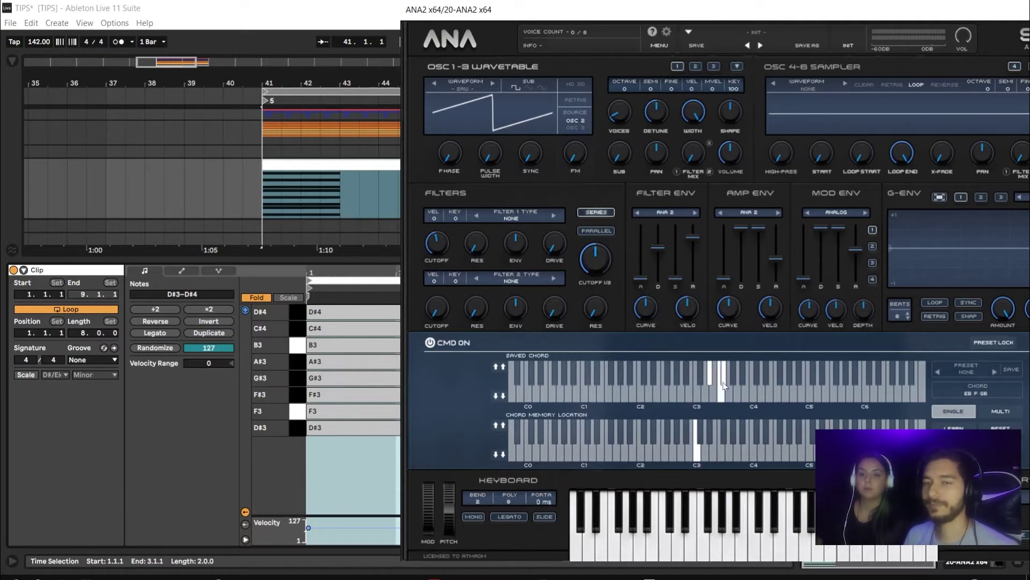
{"action": "left_click", "coordinate": [734, 378]}
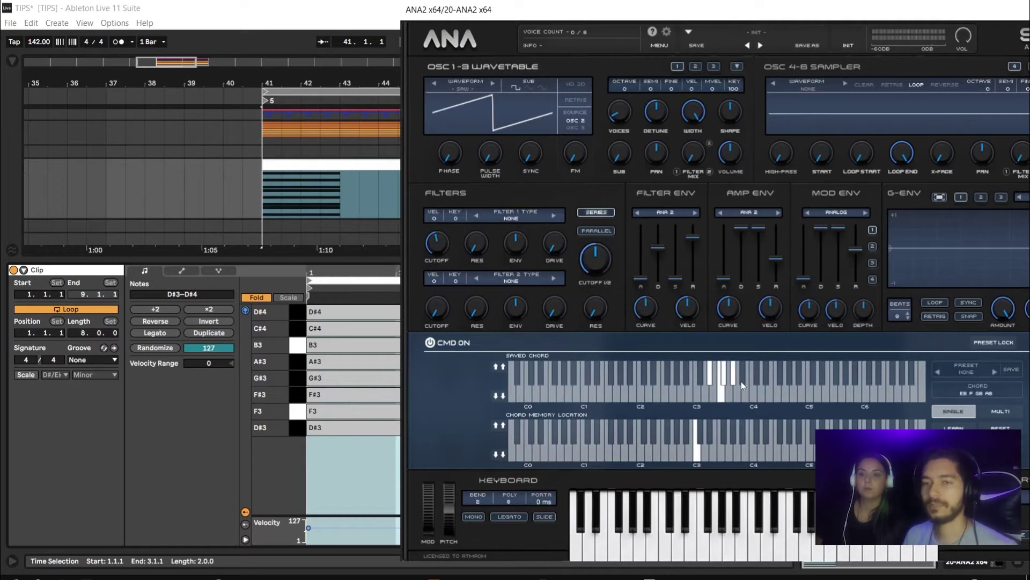
{"action": "left_click", "coordinate": [742, 381]}
{"action": "left_click", "coordinate": [749, 400]}
{"action": "left_click", "coordinate": [757, 381]}
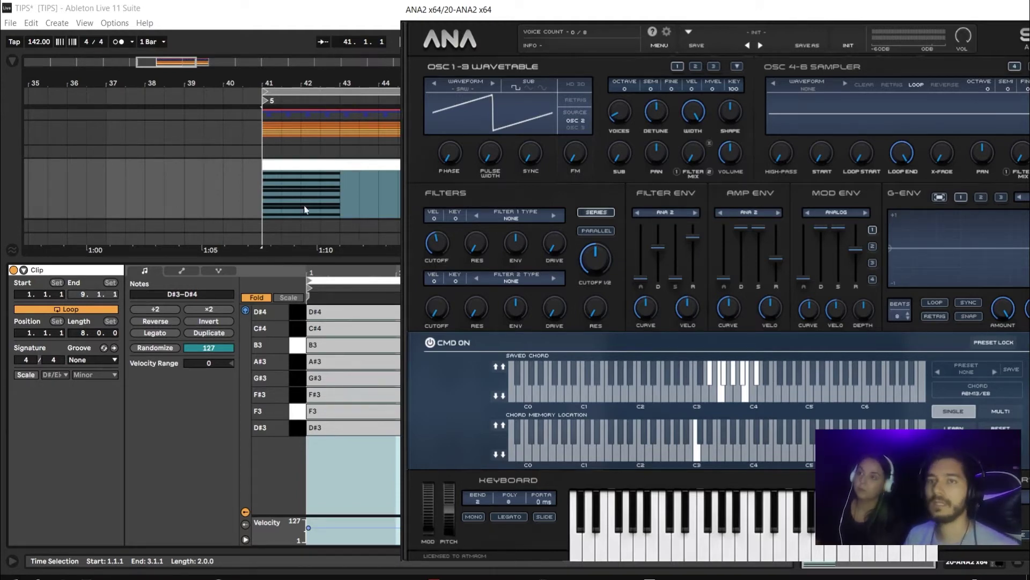
- Close the synth window and replace the scale copy at bars 41–49 on the ANA2 track with the sustained D#3 clip
{"action": "left_click", "coordinate": [326, 263]}
{"action": "left_click_drag", "start_coordinate": [546, 12], "coordinate": [390, 33]}
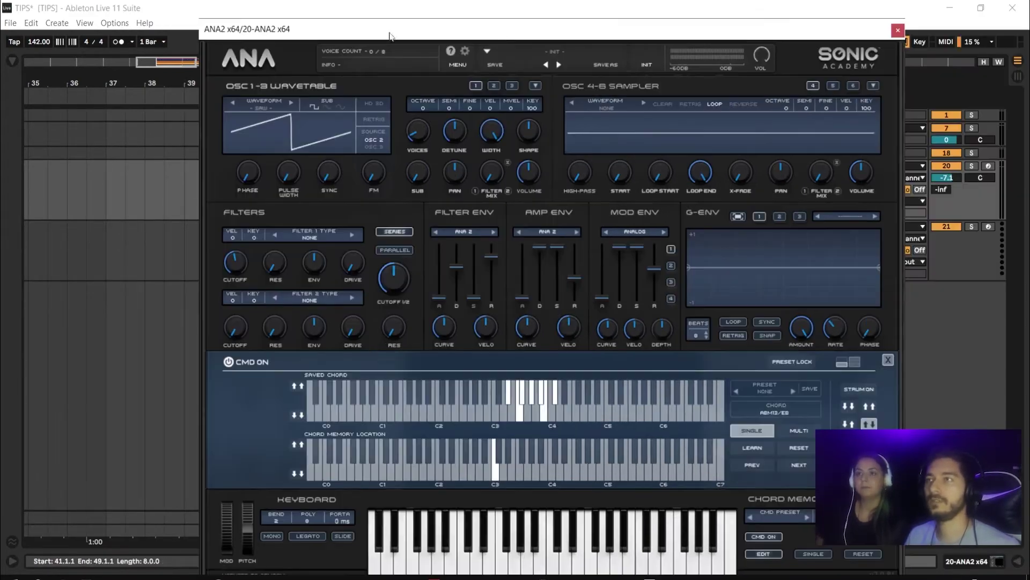
{"action": "left_click", "coordinate": [898, 30]}
{"action": "left_click", "coordinate": [602, 169]}
{"action": "mouse_move", "coordinate": [623, 163]}
{"action": "left_mouse_down"}
{"action": "mouse_move", "coordinate": [301, 177]}
{"action": "mouse_move", "coordinate": [315, 176]}
{"action": "left_mouse_up"}
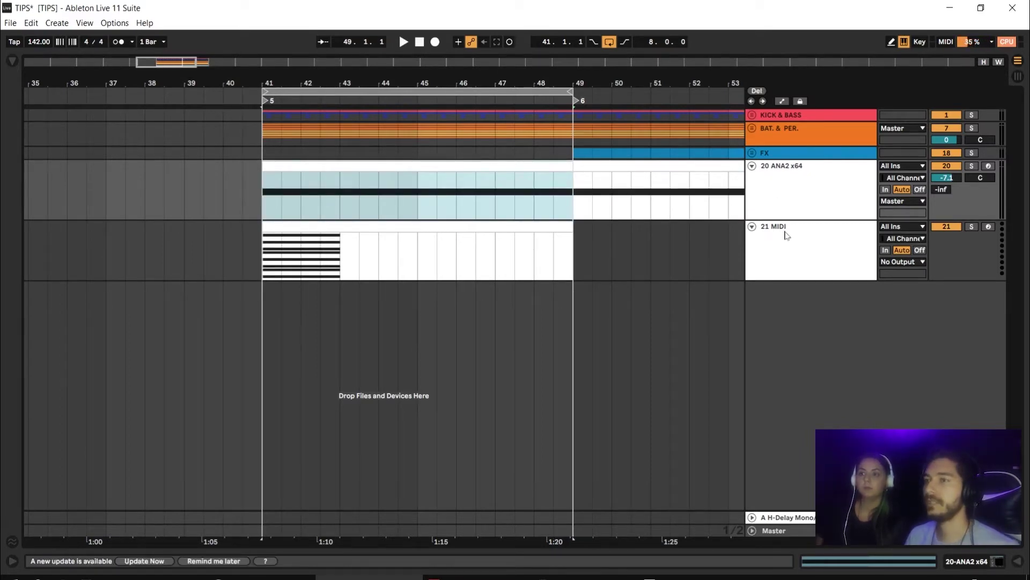
- Reopen ANA2 and show the chord memory editor together with the arpeggiator grid
{"action": "double_click", "coordinate": [795, 215]}
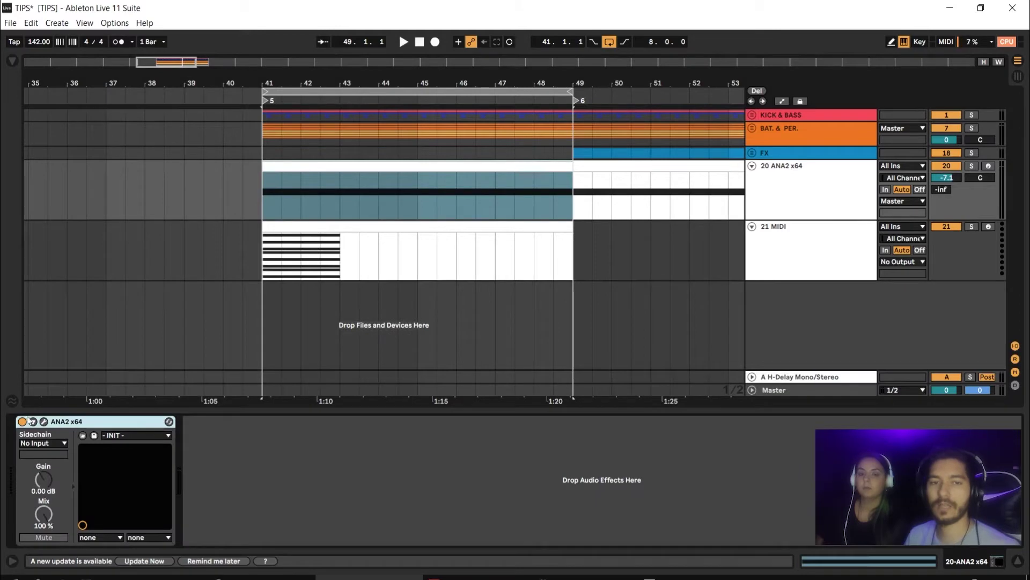
{"action": "left_click", "coordinate": [44, 422]}
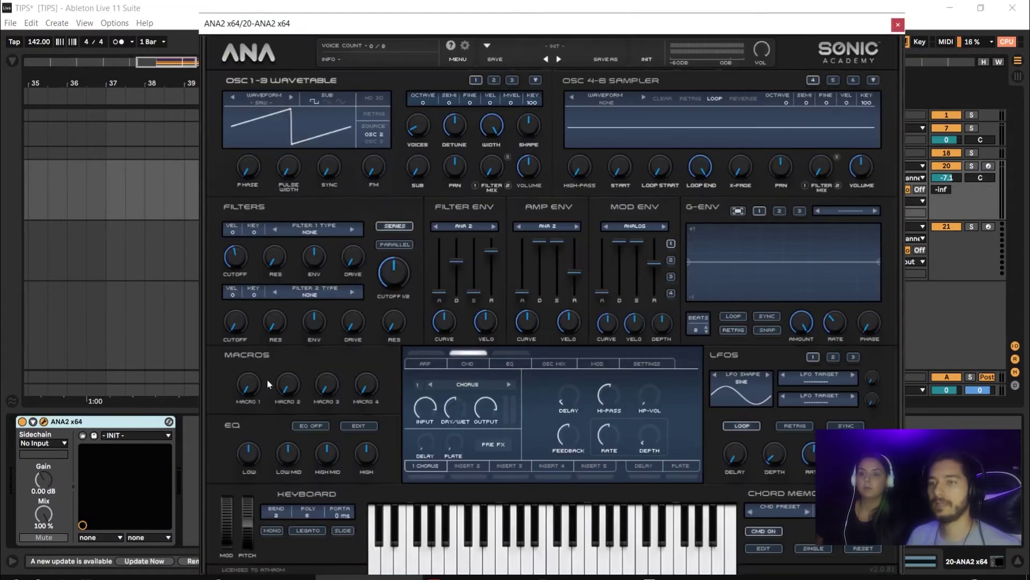
{"action": "left_click", "coordinate": [461, 364]}
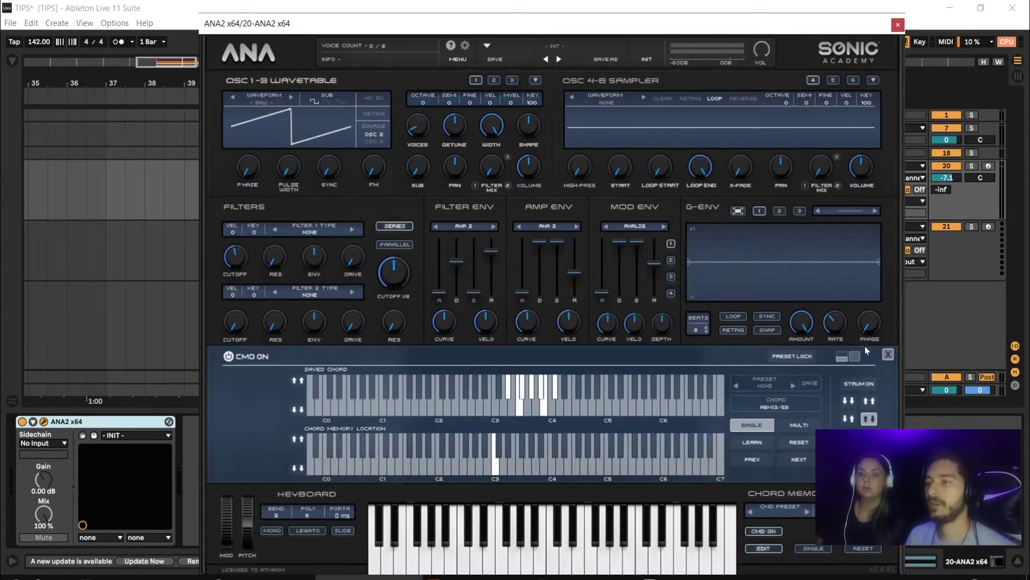
{"action": "left_click", "coordinate": [844, 356]}
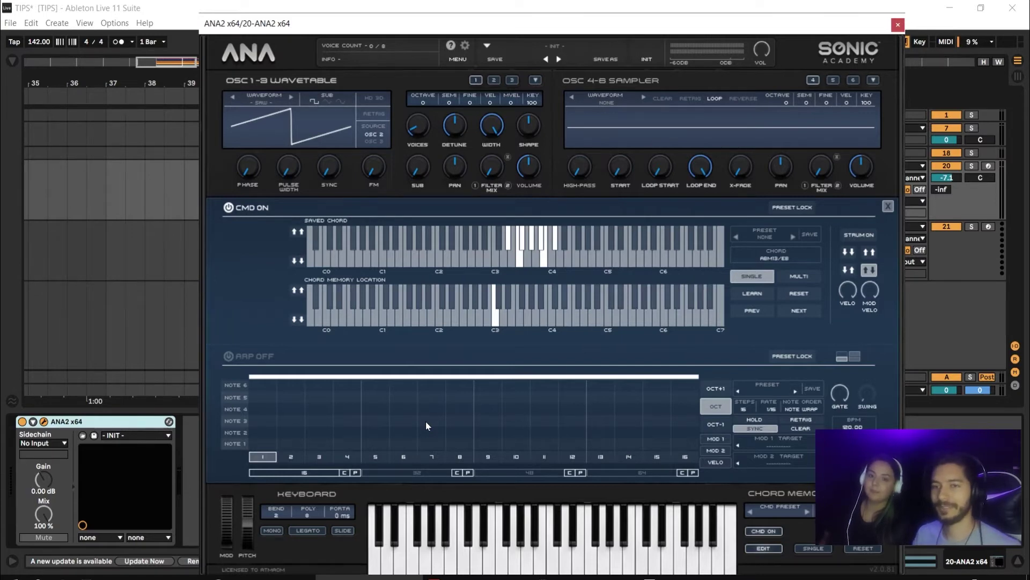
- Start playback briefly, solo the ANA2 track and close the synth window
{"action": "key", "text": "space"}
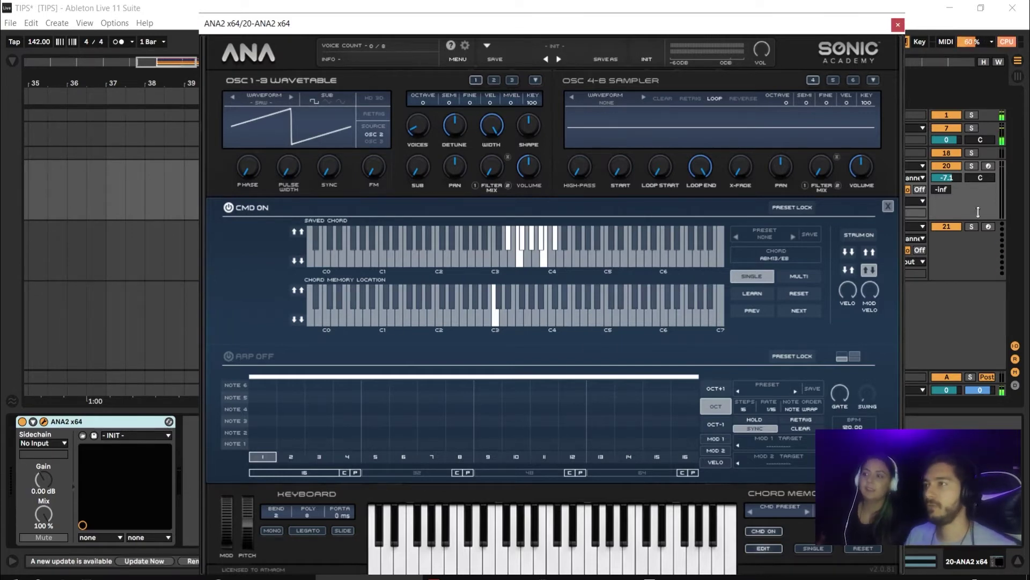
{"action": "left_click", "coordinate": [975, 165]}
{"action": "left_click", "coordinate": [898, 25]}
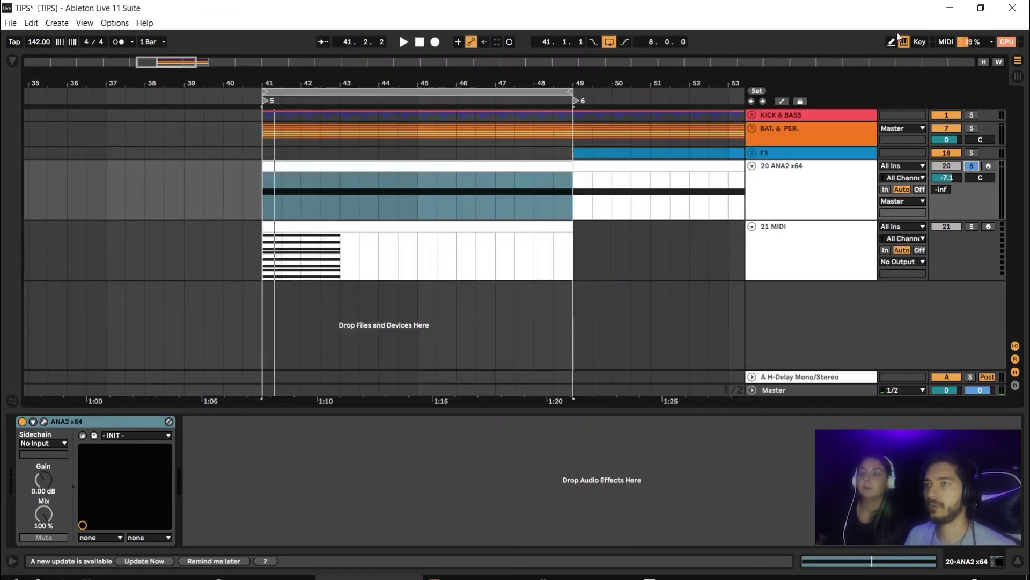
- Set the ANA2 track's D#3 clip to start at 1.1.1 and audition it
{"action": "left_click", "coordinate": [495, 169]}
{"action": "double_click", "coordinate": [537, 168]}
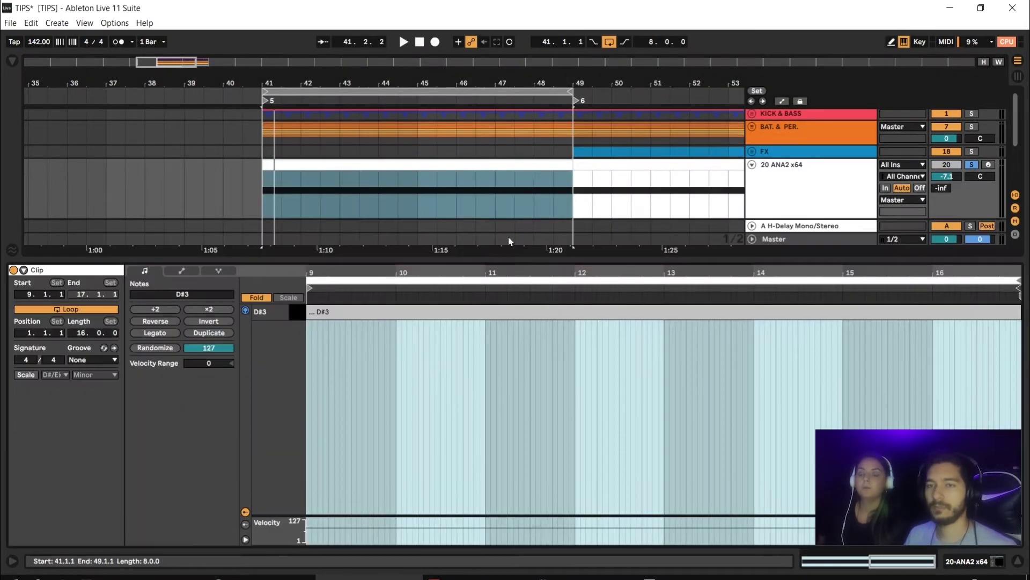
{"action": "mouse_move", "coordinate": [350, 274]}
{"action": "left_mouse_down"}
{"action": "mouse_move", "coordinate": [666, 258]}
{"action": "mouse_move", "coordinate": [310, 288]}
{"action": "left_mouse_up"}
{"action": "left_click", "coordinate": [667, 288]}
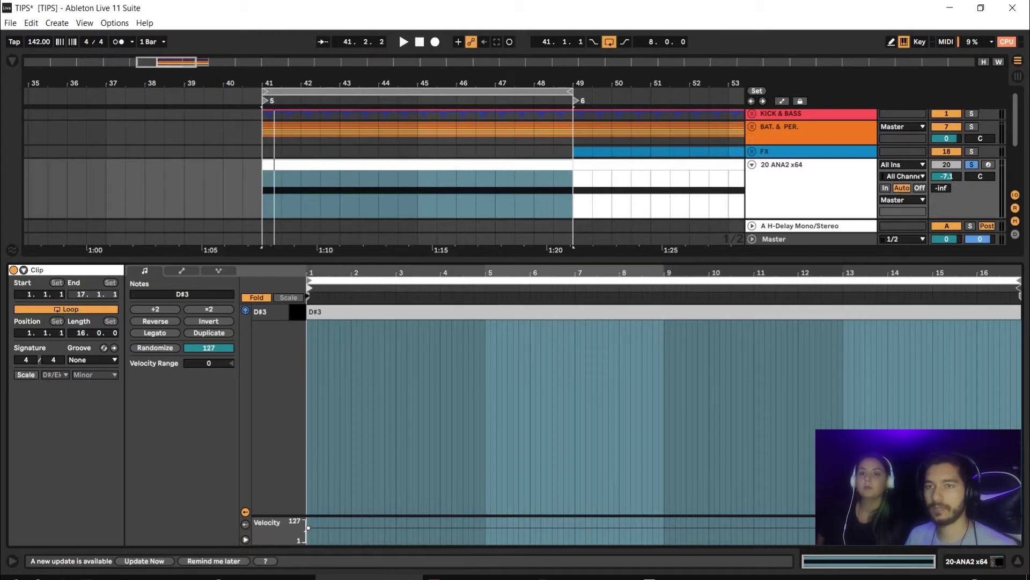
{"action": "key", "text": "space"}
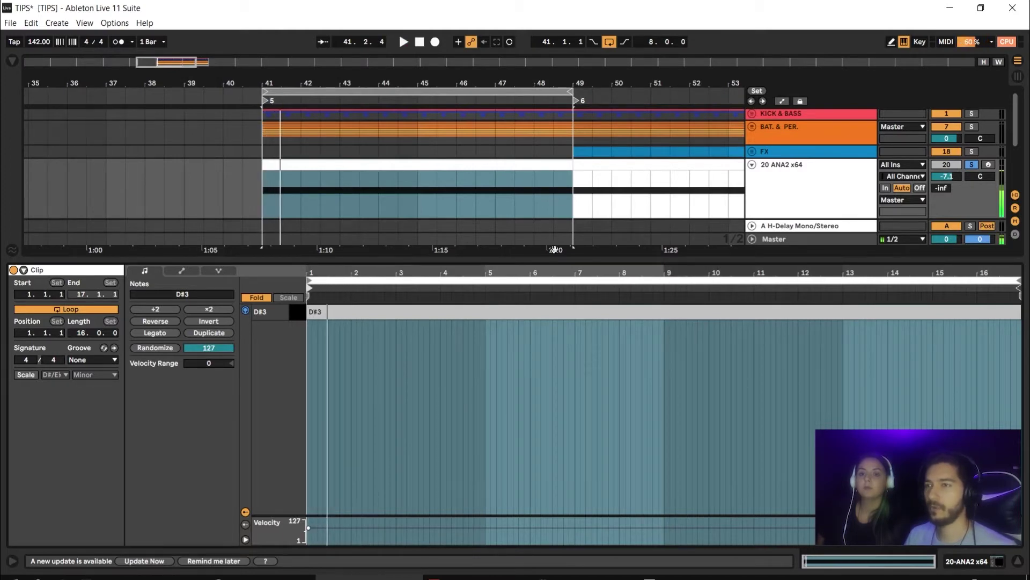
{"action": "key", "text": "ctrl+alt+l"}
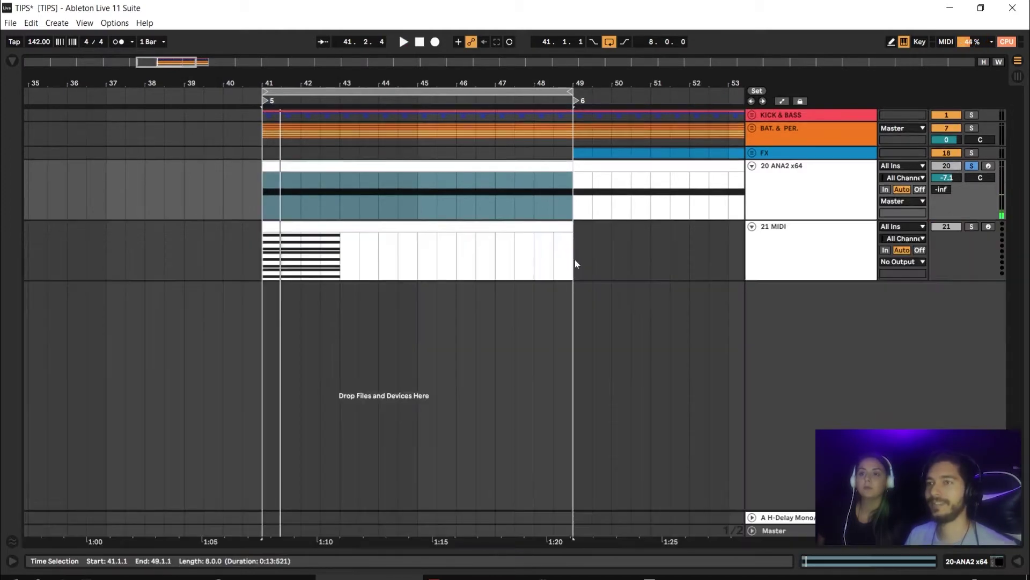
- Extend the D#3 clip on the ANA2 track to bar 57 and check its notes
{"action": "left_click", "coordinate": [513, 128]}
{"action": "left_click_drag", "start_coordinate": [514, 83], "coordinate": [486, 49]}
{"action": "left_click_drag", "start_coordinate": [505, 168], "coordinate": [618, 167]}
{"action": "double_click", "coordinate": [598, 163]}
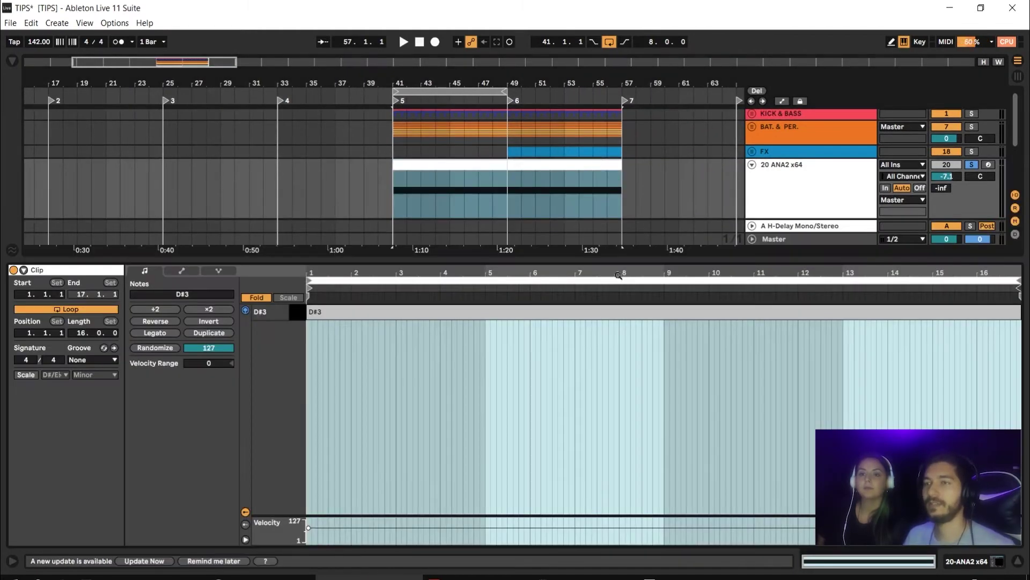
{"action": "key", "text": "ctrl+alt+l"}
- Open the ANA2 synth from its track and turn on its arpeggiator
{"action": "left_click", "coordinate": [824, 186]}
{"action": "double_click", "coordinate": [825, 189]}
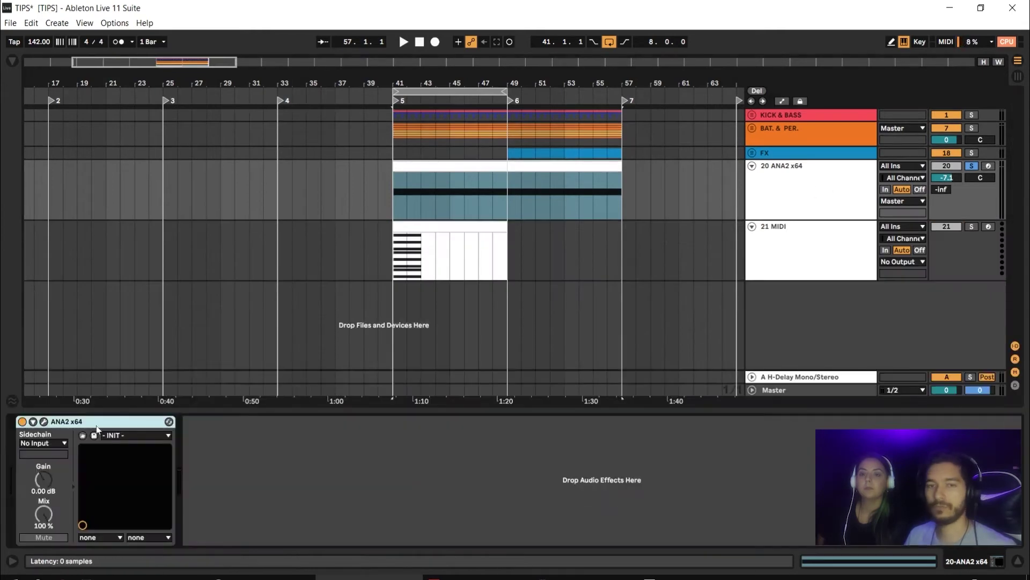
{"action": "left_click", "coordinate": [43, 421]}
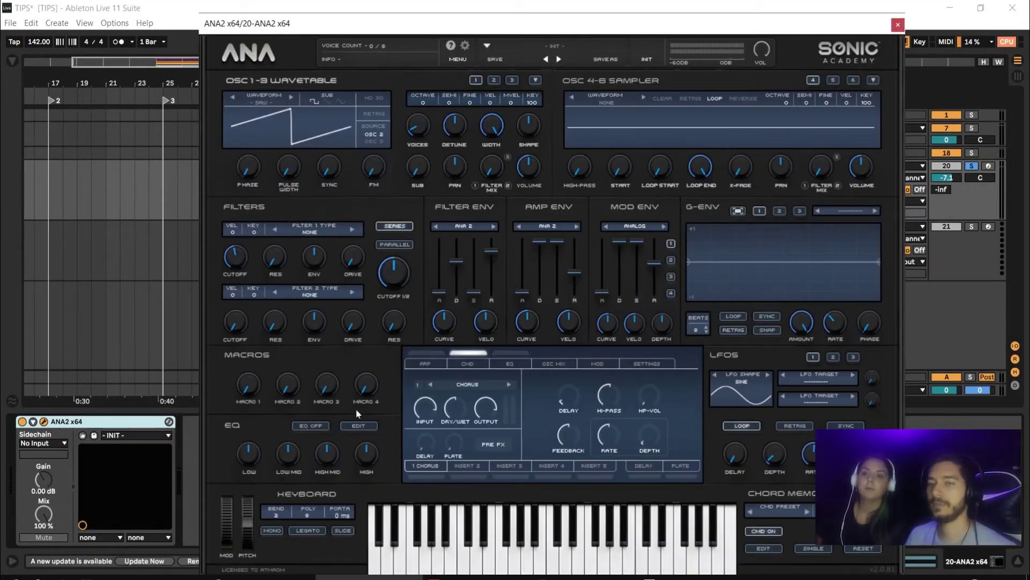
{"action": "left_click", "coordinate": [423, 354]}
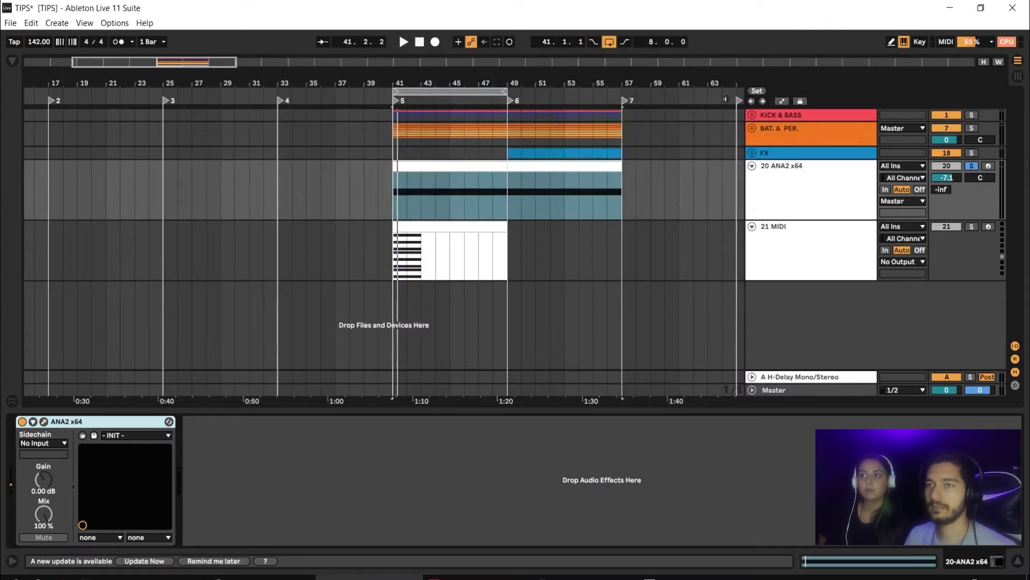
- Check the clip in the arrangement and bring ANA2 back with the chord memory and arpeggiator editors displayed together
{"action": "left_click", "coordinate": [897, 25]}
{"action": "left_click", "coordinate": [416, 166]}
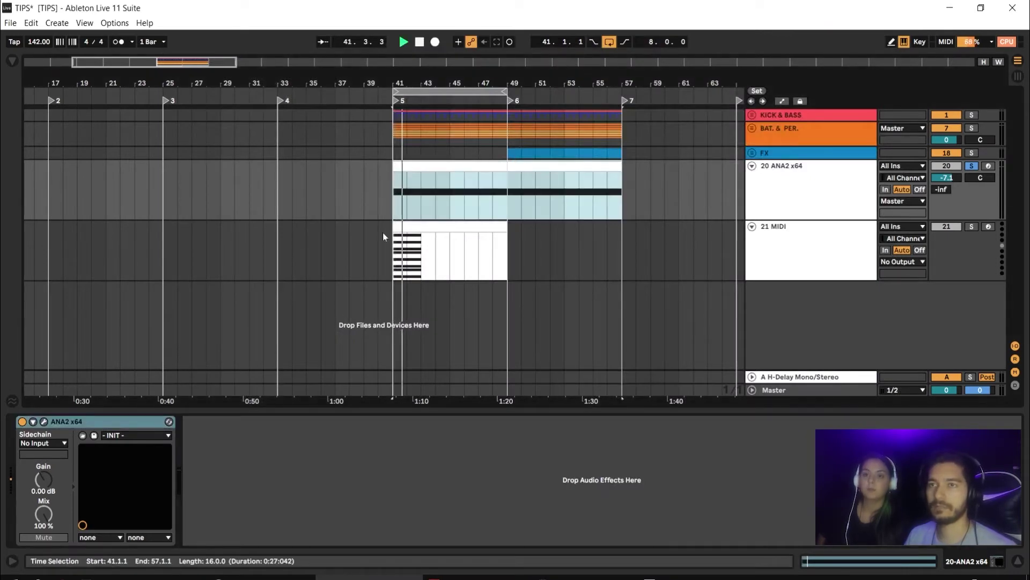
{"action": "left_click", "coordinate": [97, 422]}
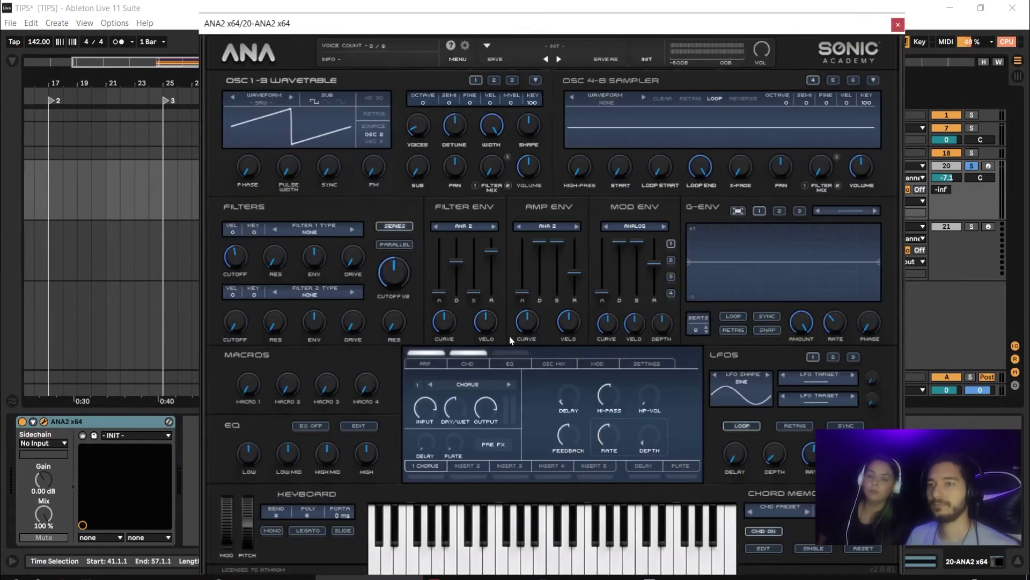
{"action": "left_click", "coordinate": [459, 364]}
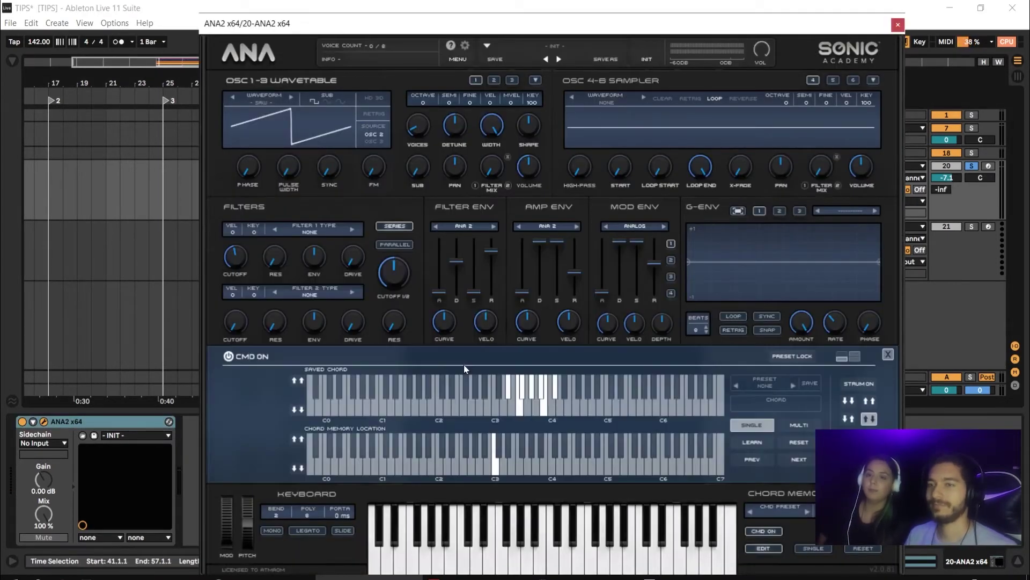
{"action": "left_click", "coordinate": [853, 356]}
- Fill arpeggiator steps 1 through 10 with note 1
{"action": "left_click", "coordinate": [262, 444]}
{"action": "left_click", "coordinate": [291, 443]}
{"action": "left_click", "coordinate": [319, 443]}
{"action": "left_click", "coordinate": [347, 443]}
{"action": "left_click", "coordinate": [385, 443]}
{"action": "left_click", "coordinate": [404, 443]}
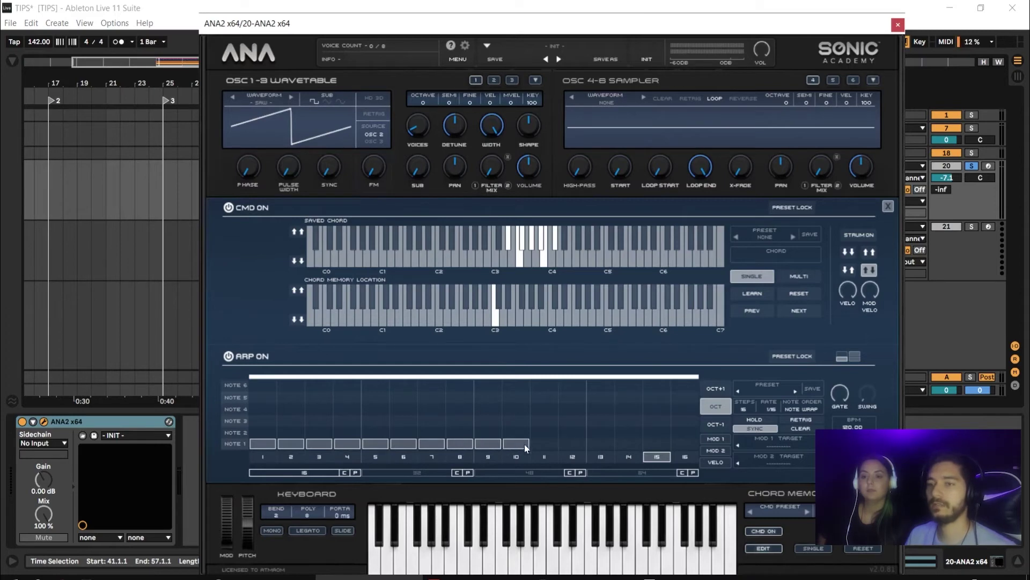
- Shorten the arpeggiator's gate length to about 22% while listening to the pattern
{"action": "mouse_move", "coordinate": [839, 396]}
{"action": "left_mouse_down"}
{"action": "mouse_move", "coordinate": [839, 416]}
{"action": "mouse_move", "coordinate": [853, 412]}
{"action": "mouse_move", "coordinate": [843, 405]}
{"action": "left_mouse_up"}
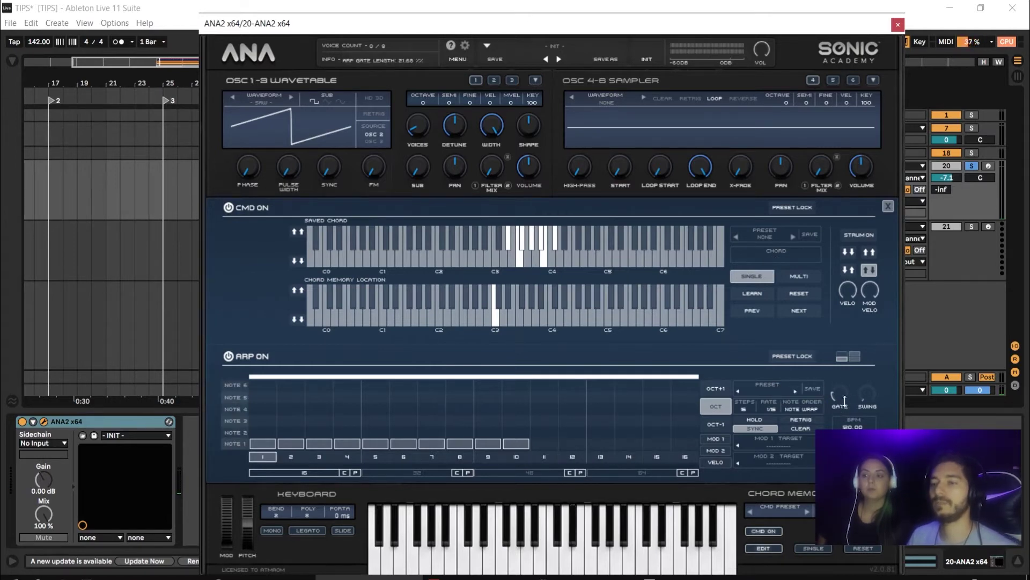
{"action": "left_click_drag", "start_coordinate": [839, 395], "coordinate": [839, 398]}
{"action": "key", "text": "space"}
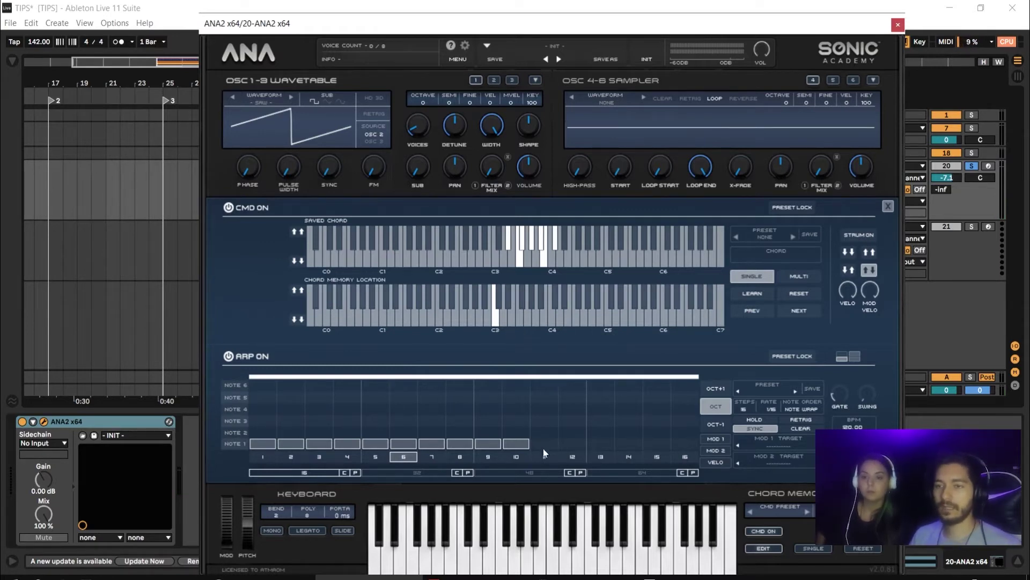
- Move the arpeggiator's step 2 from note 1 to note 3 and play the pattern
{"action": "left_click", "coordinate": [286, 443]}
{"action": "left_click", "coordinate": [290, 431]}
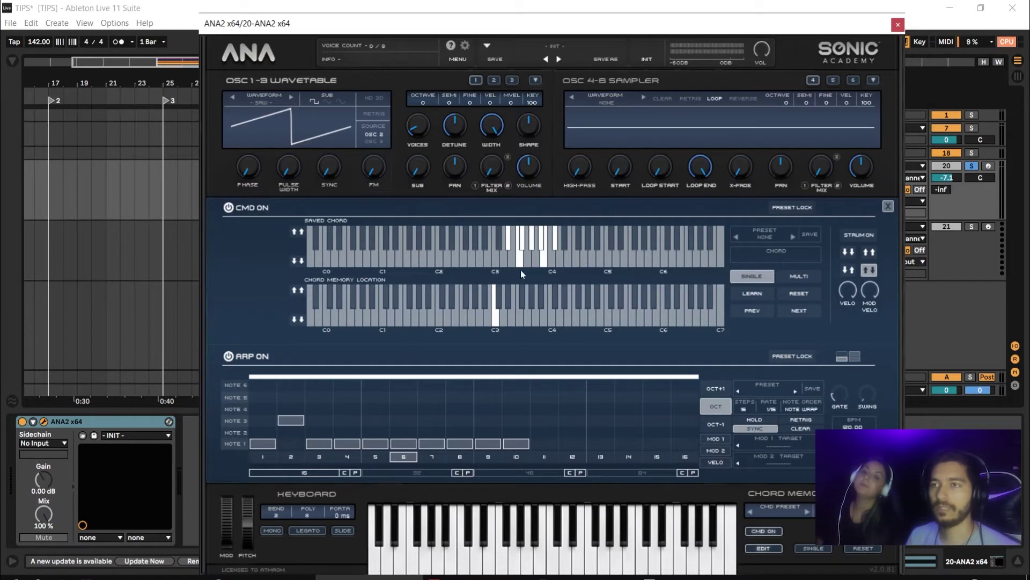
{"action": "key", "text": "space"}
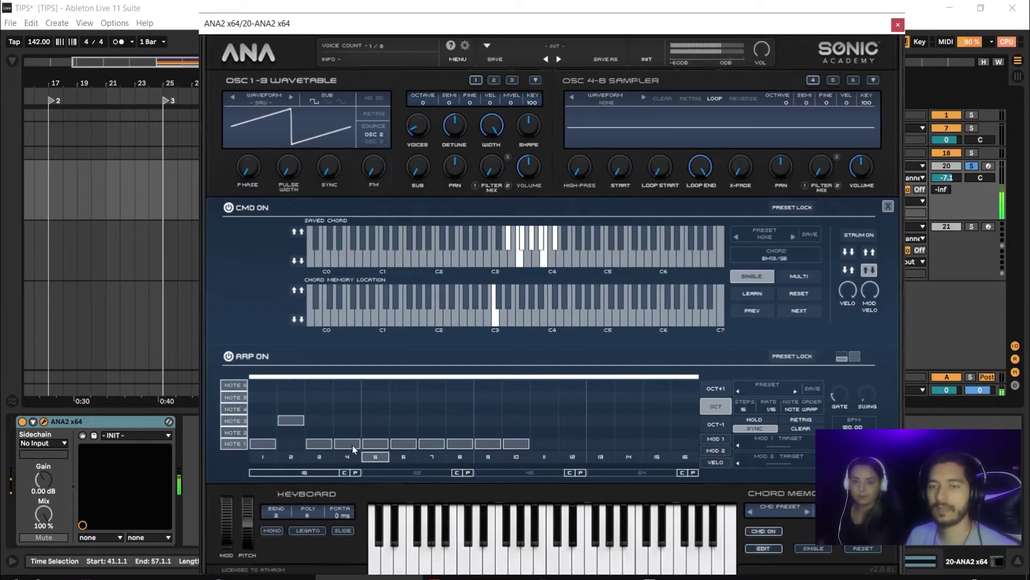
- Extend note 1 to step 16, placing step 7 on note 3, step 10 on note 4, and steps 5 and 12 on note 2
{"action": "left_click", "coordinate": [432, 423]}
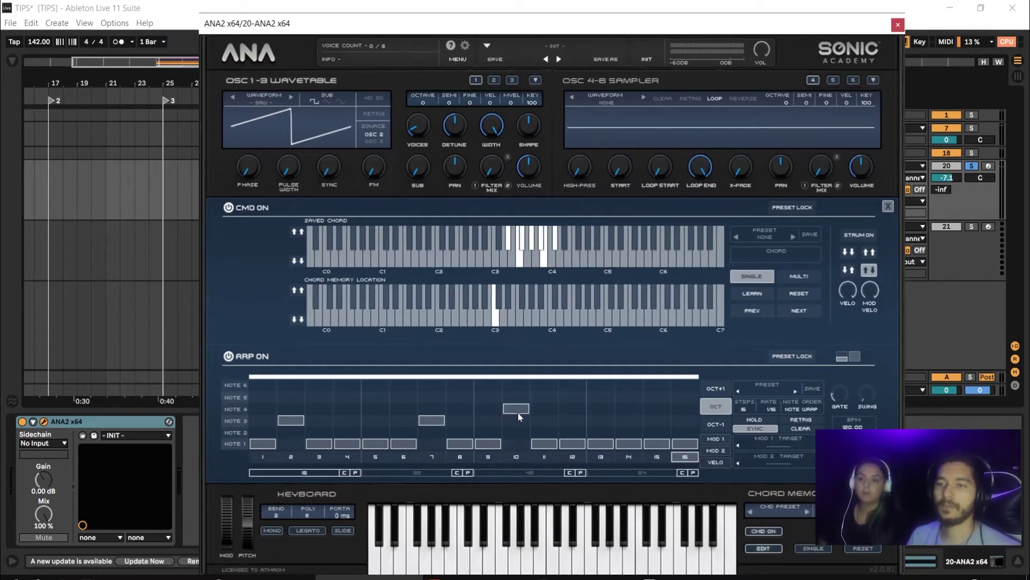
{"action": "left_click", "coordinate": [517, 409]}
{"action": "left_click", "coordinate": [570, 432]}
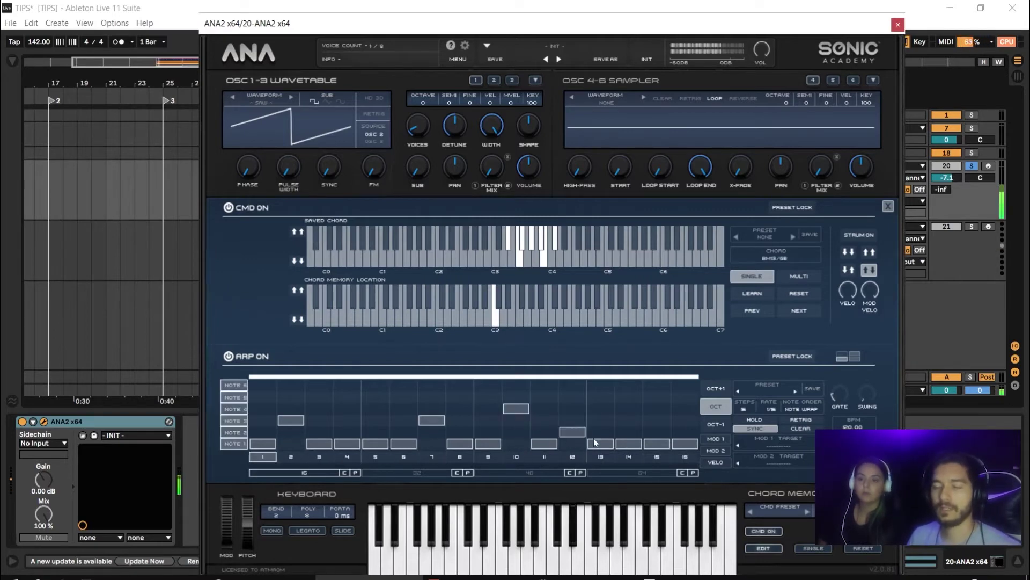
{"action": "left_click", "coordinate": [378, 436]}
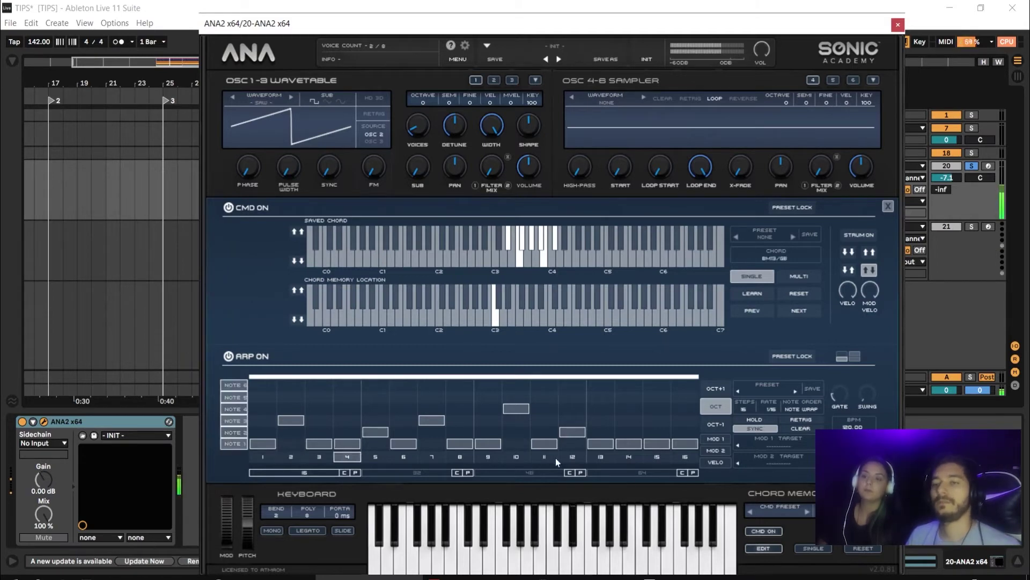
- Move arpeggiator step 15 to note 4 and step 16 to note 6
{"action": "left_click_drag", "start_coordinate": [656, 443], "coordinate": [655, 407]}
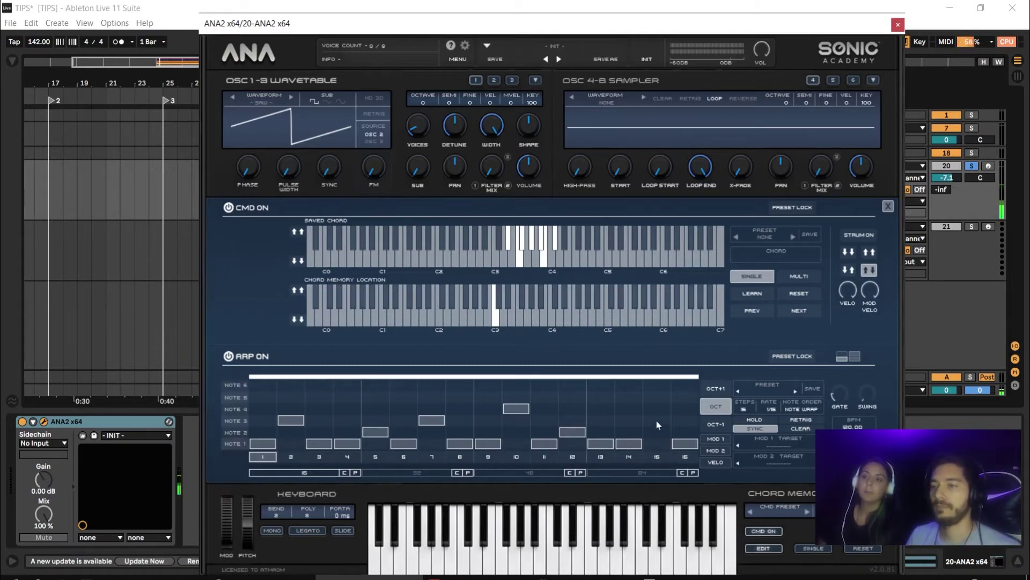
{"action": "left_click", "coordinate": [686, 385]}
{"action": "left_click", "coordinate": [686, 444]}
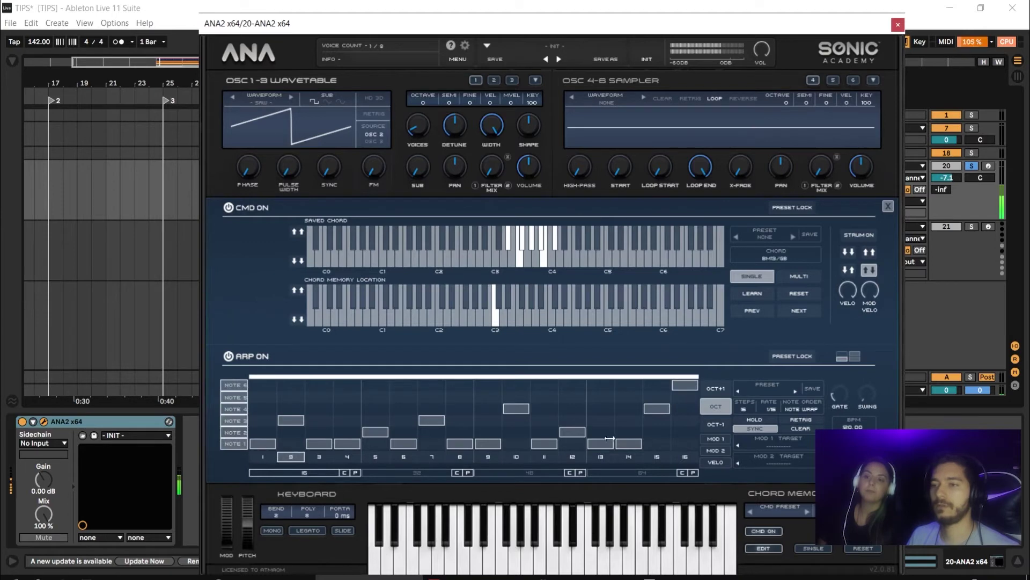